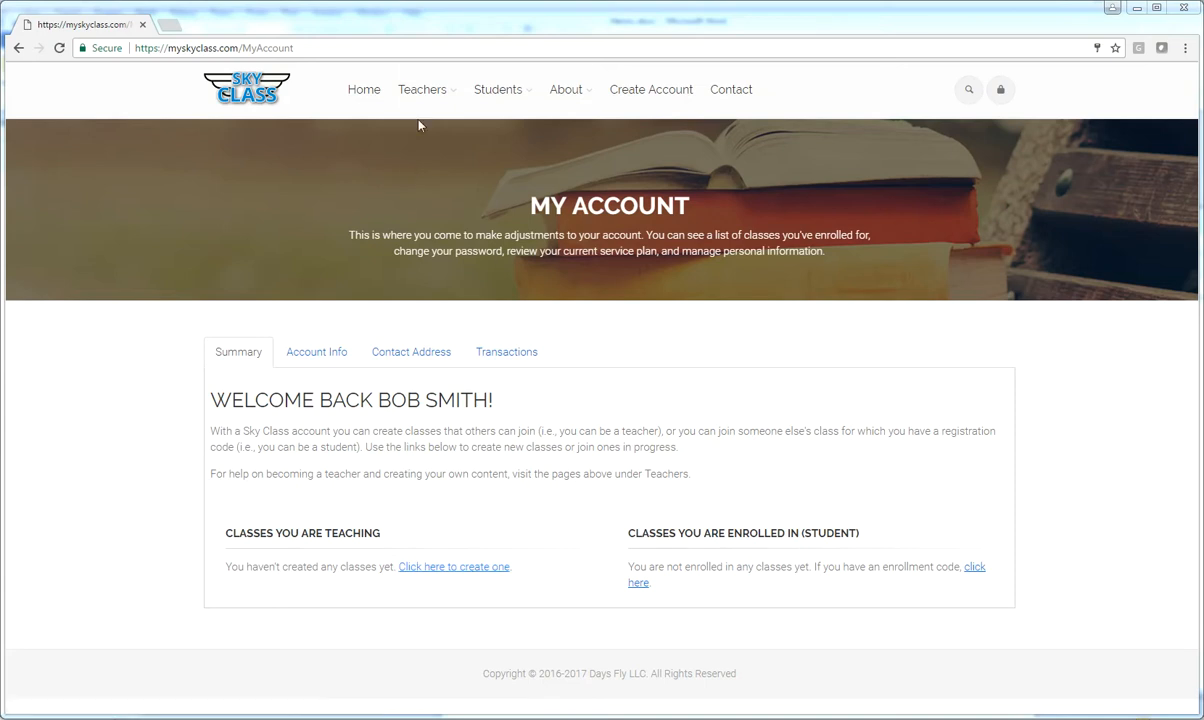
- Go to the teacher's My Classes page and create a new class
mouse_move(416, 102)
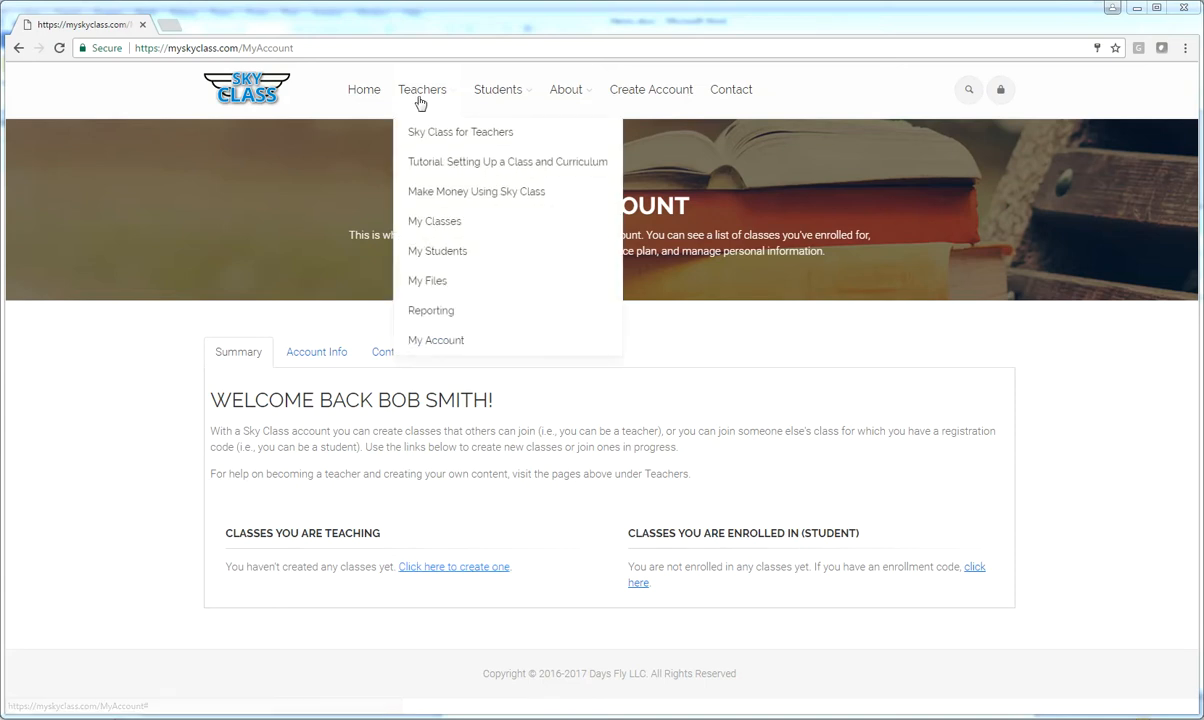
left_click(464, 222)
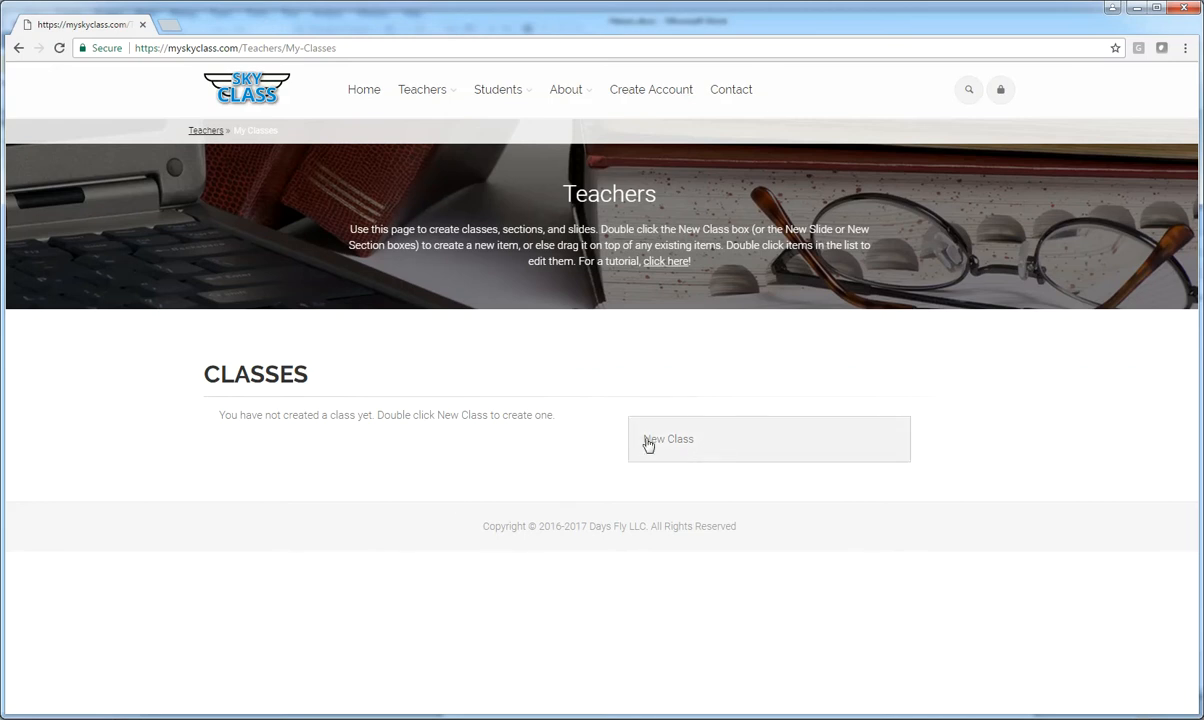
double_click(723, 446)
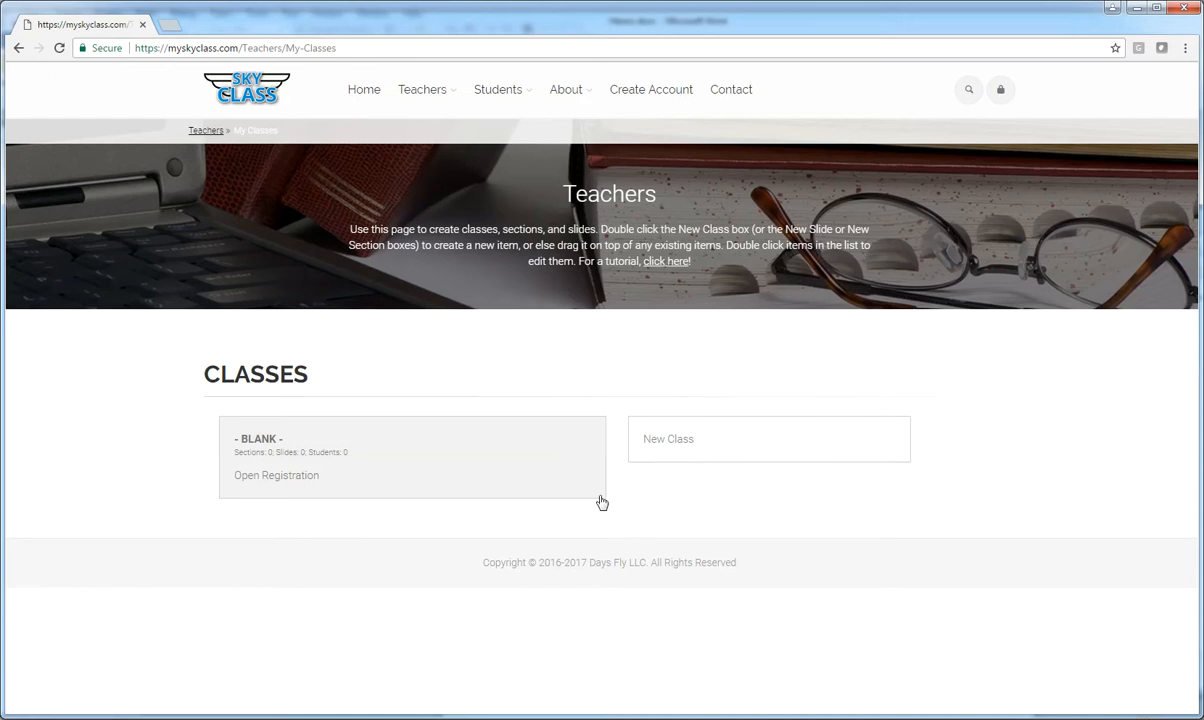
left_click_drag(736, 446, 370, 566)
- Open the blank class for editing and set its title to "My Test Class"
double_click(366, 457)
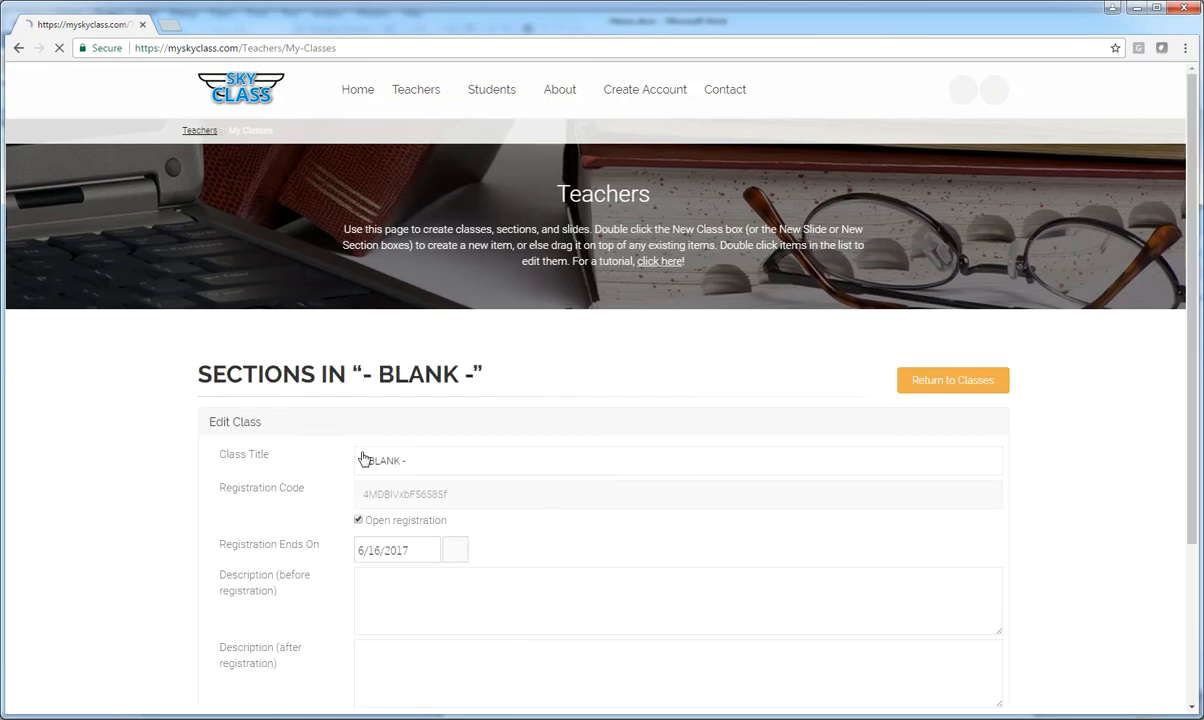
scroll(539, 441, "down", 2)
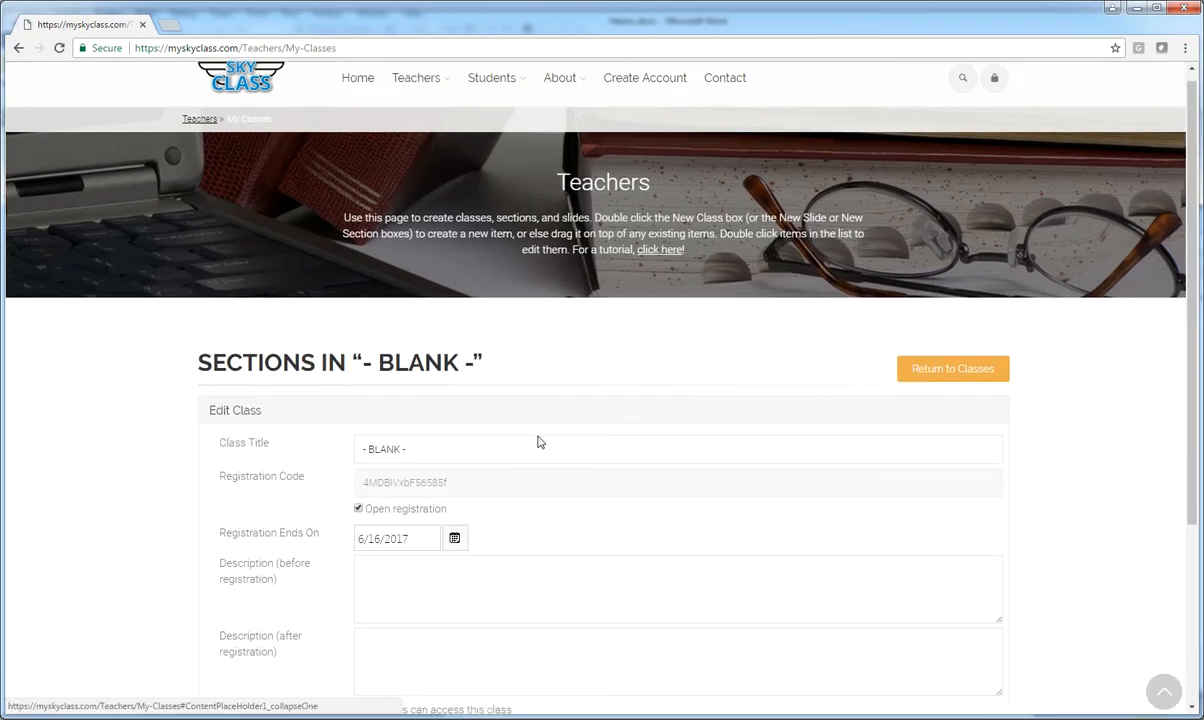
scroll(406, 324, "up", 1)
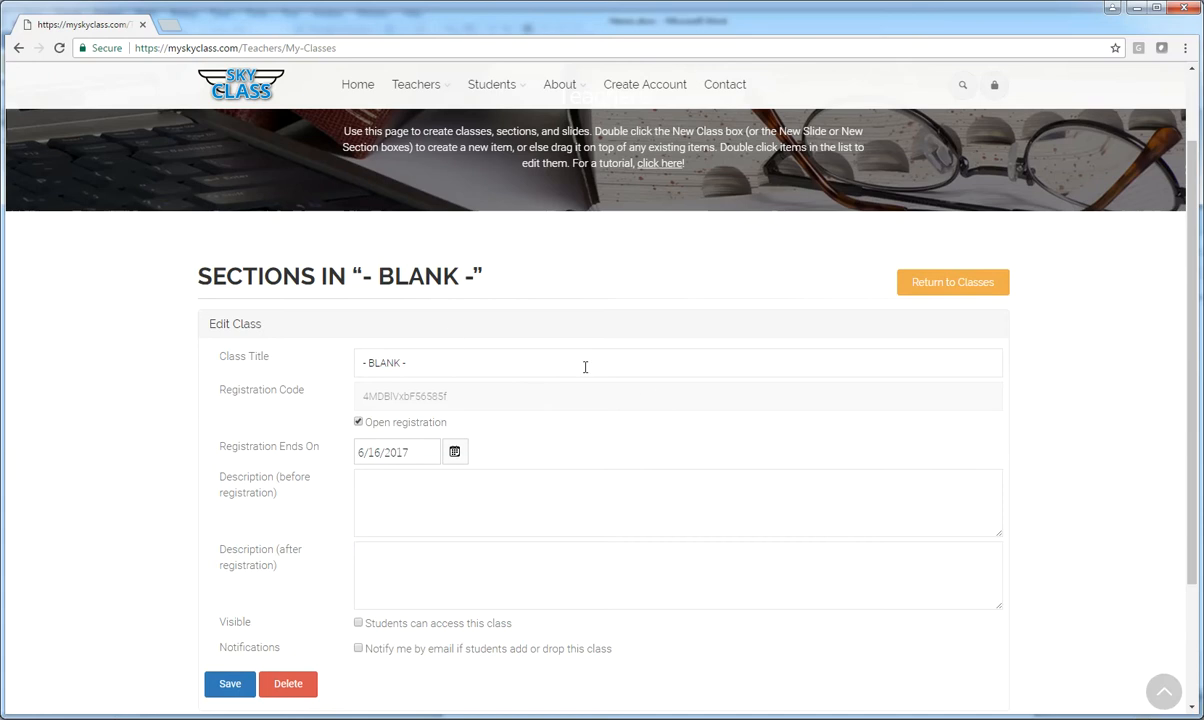
triple_click(429, 362)
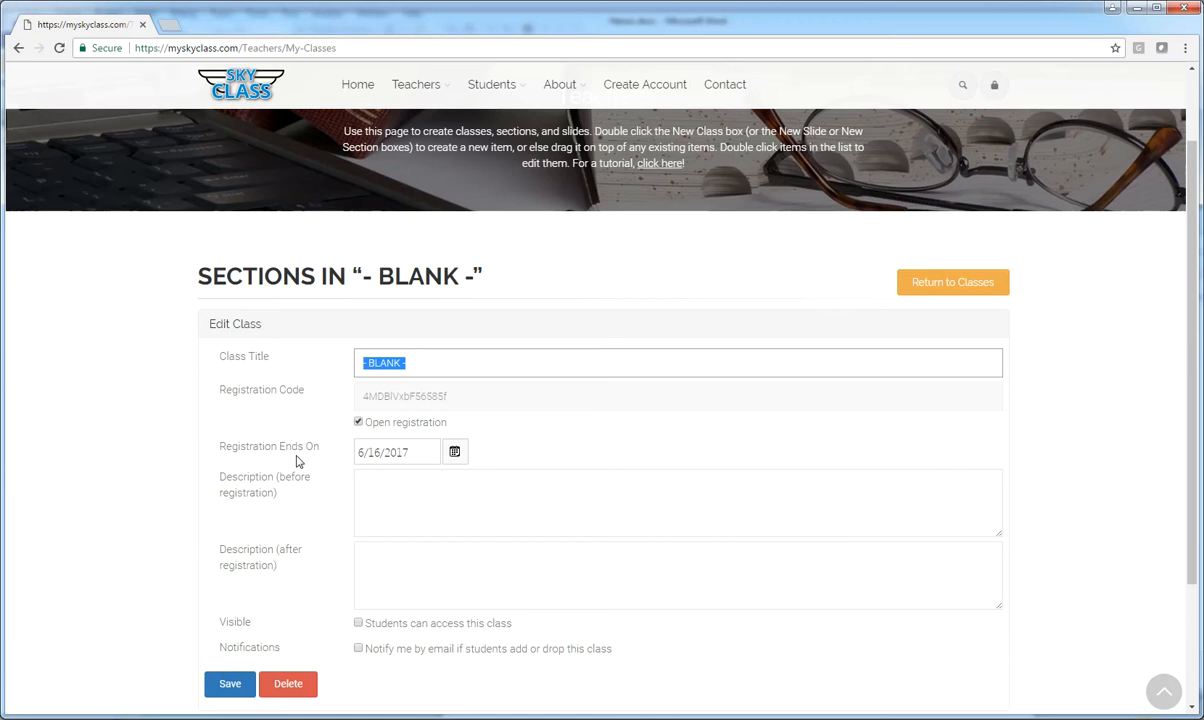
type("WS")
type(" Test")
type(" Class")
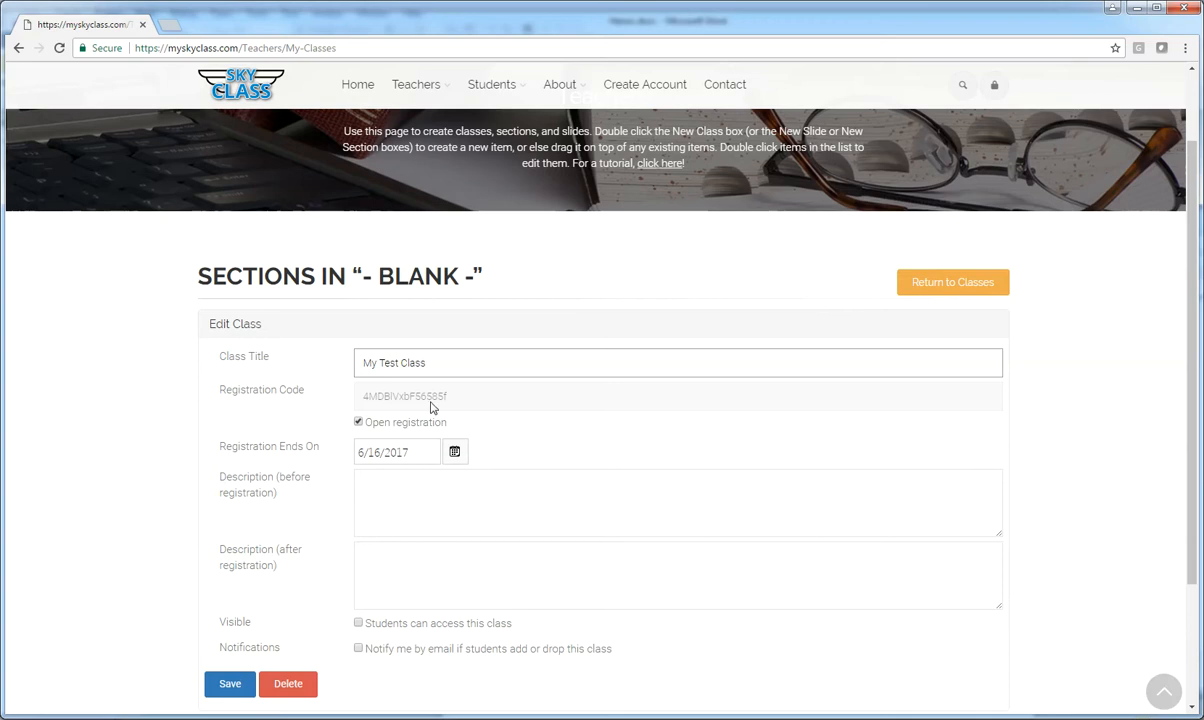
- Select and copy the class's registration code
left_click(470, 400)
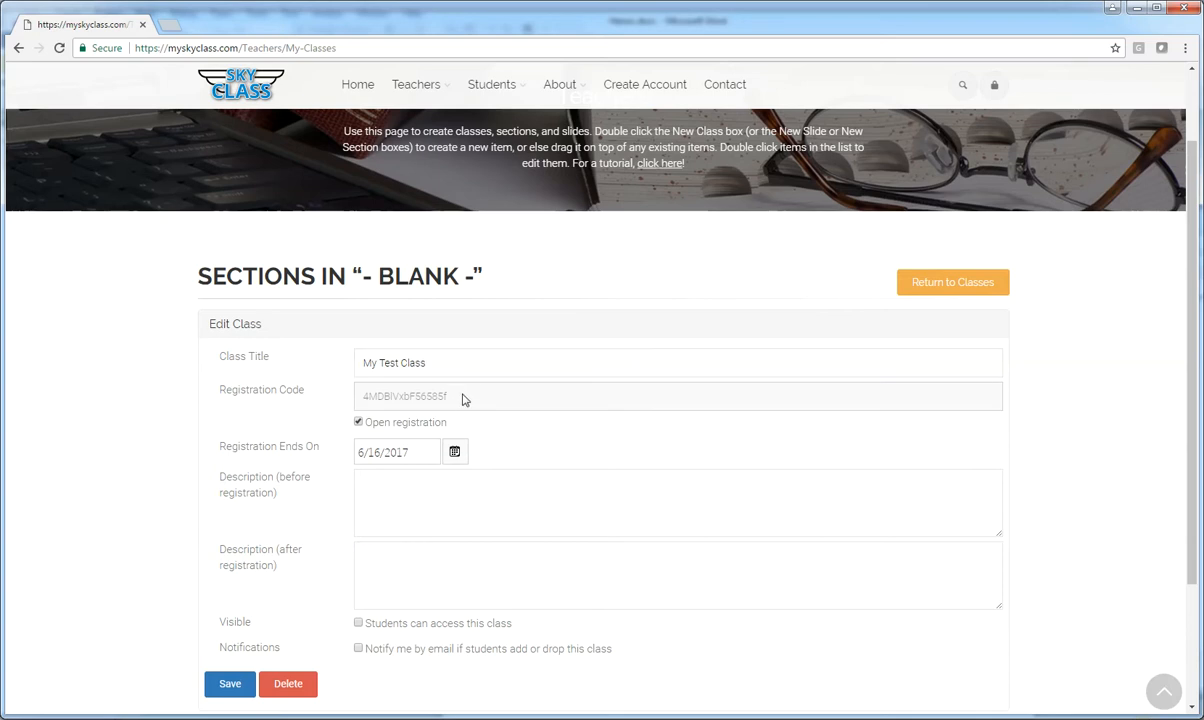
left_click_drag(474, 397, 348, 400)
left_click(478, 417)
left_click_drag(452, 398, 350, 398)
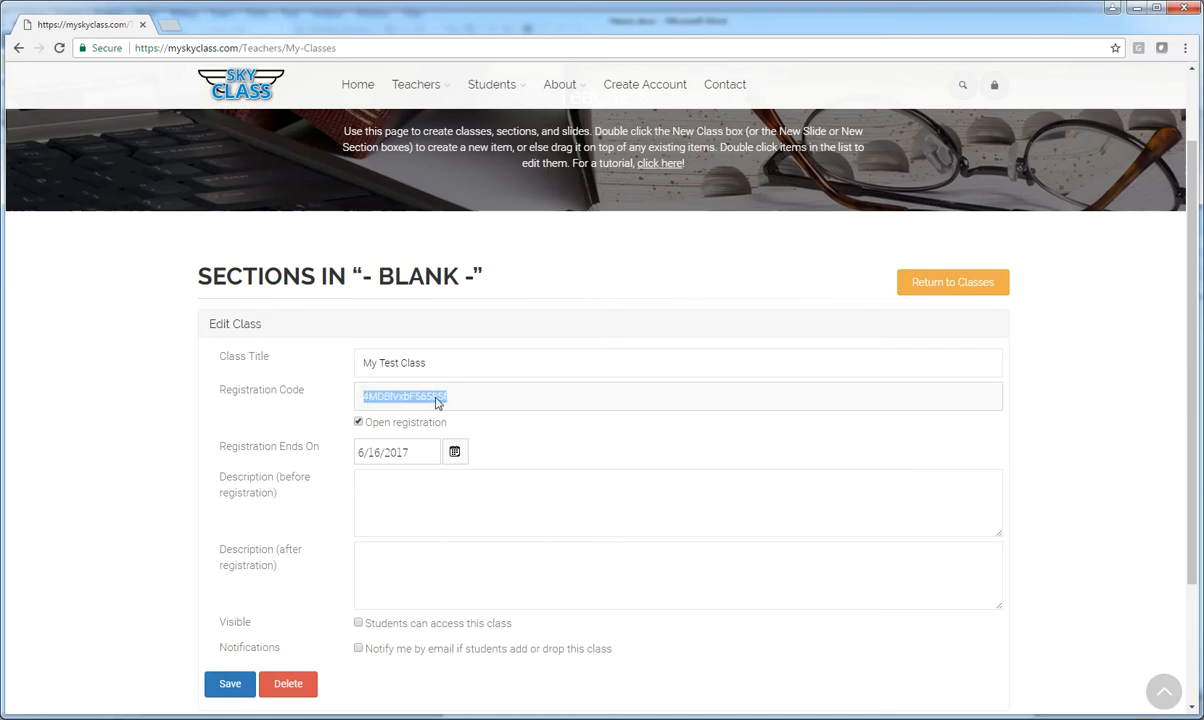
right_click(432, 398)
left_click(457, 409)
left_click(492, 451)
- Enter "This is a good class." as the description before registration and "Thank you for registering." as the one after registration
left_click(462, 494)
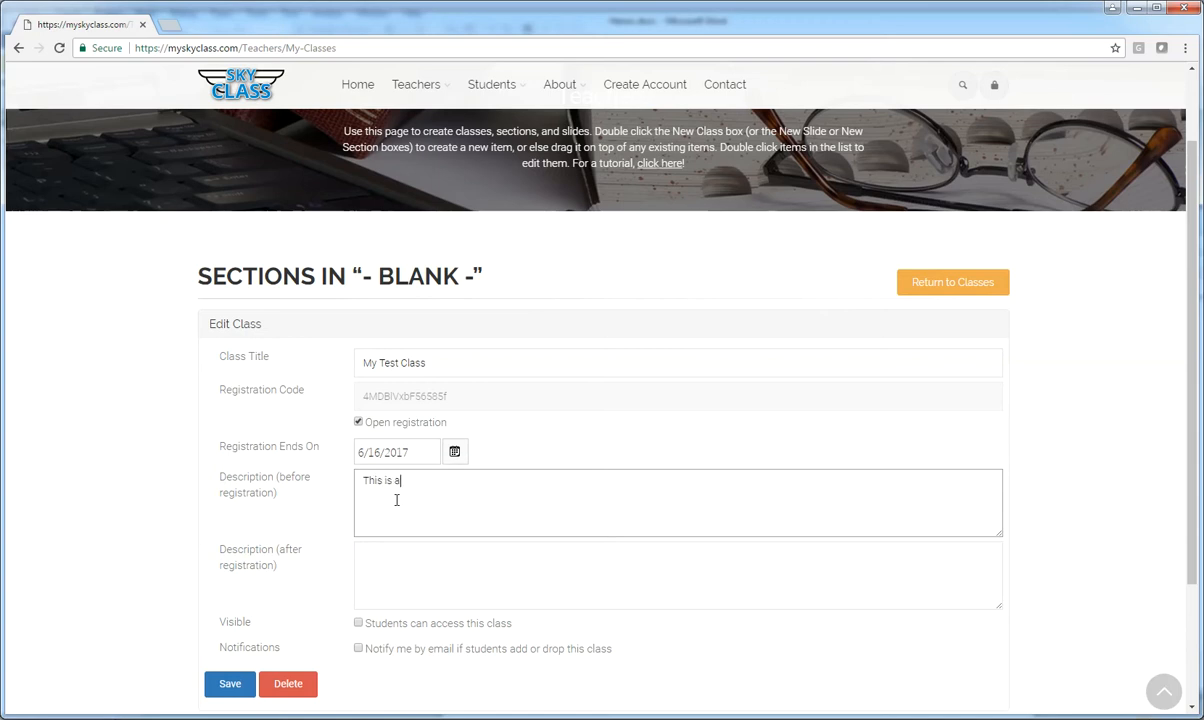
type("od class.")
left_click(398, 560)
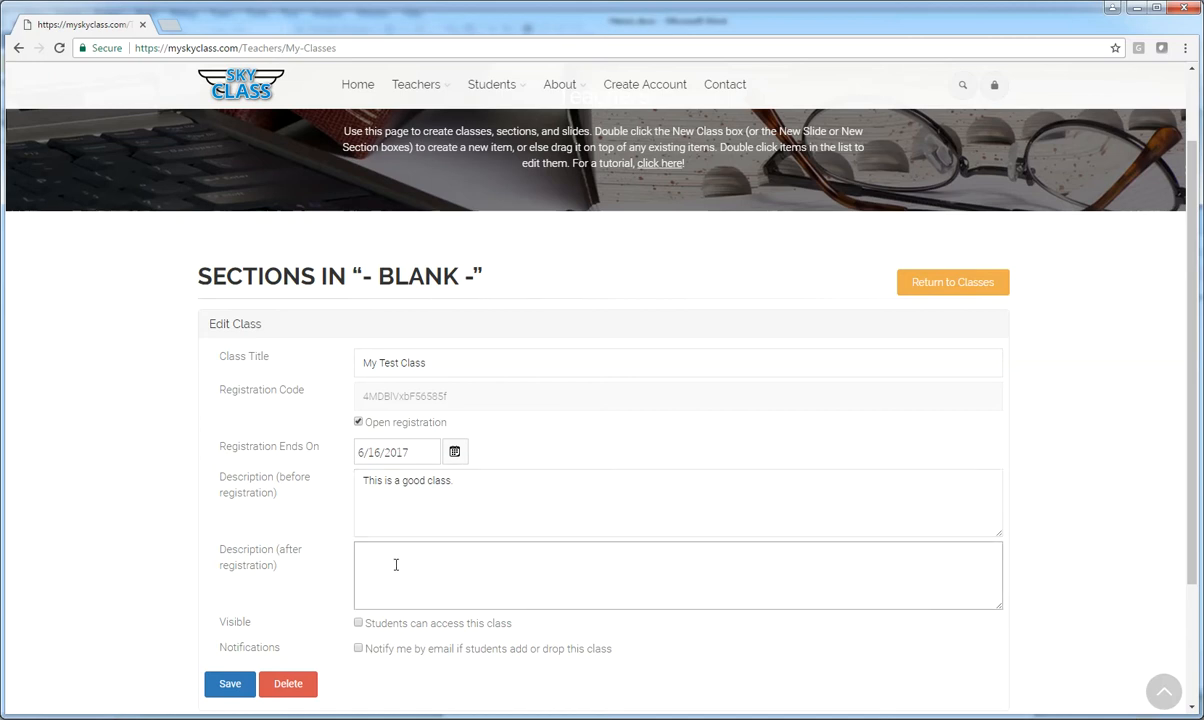
type("Thank you for registering.")
- Allow students to access the class and save the class settings
scroll(384, 561, "down", 1)
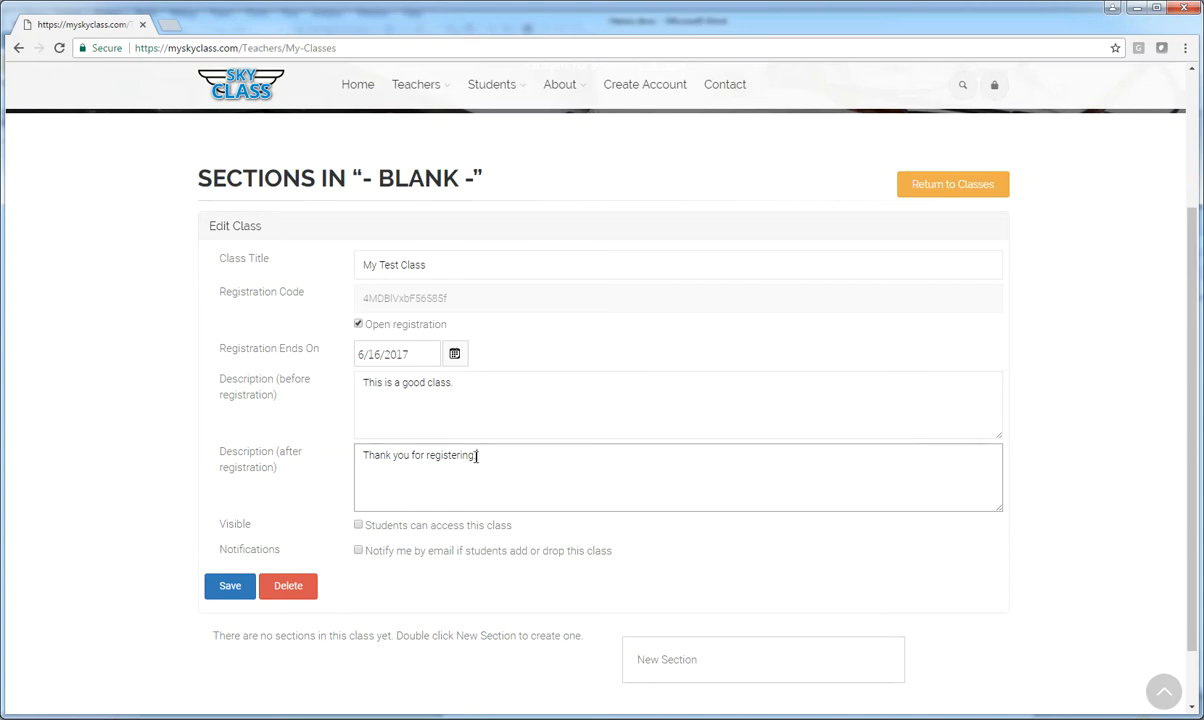
left_click(358, 526)
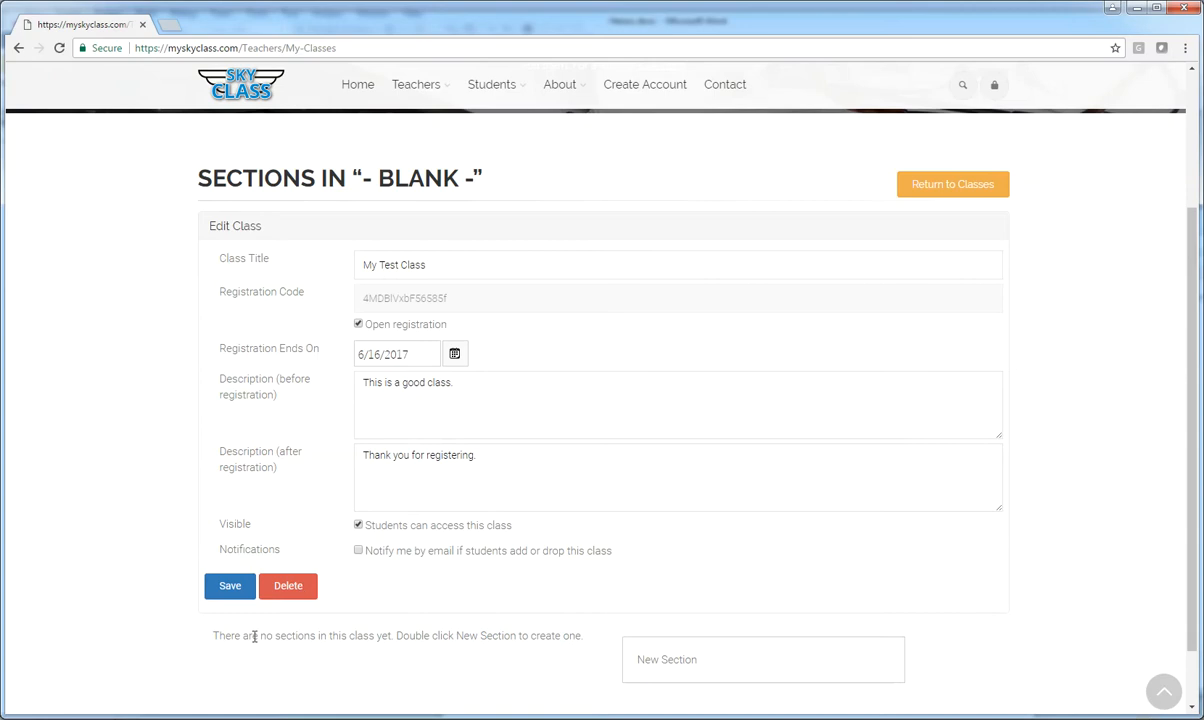
left_click(229, 587)
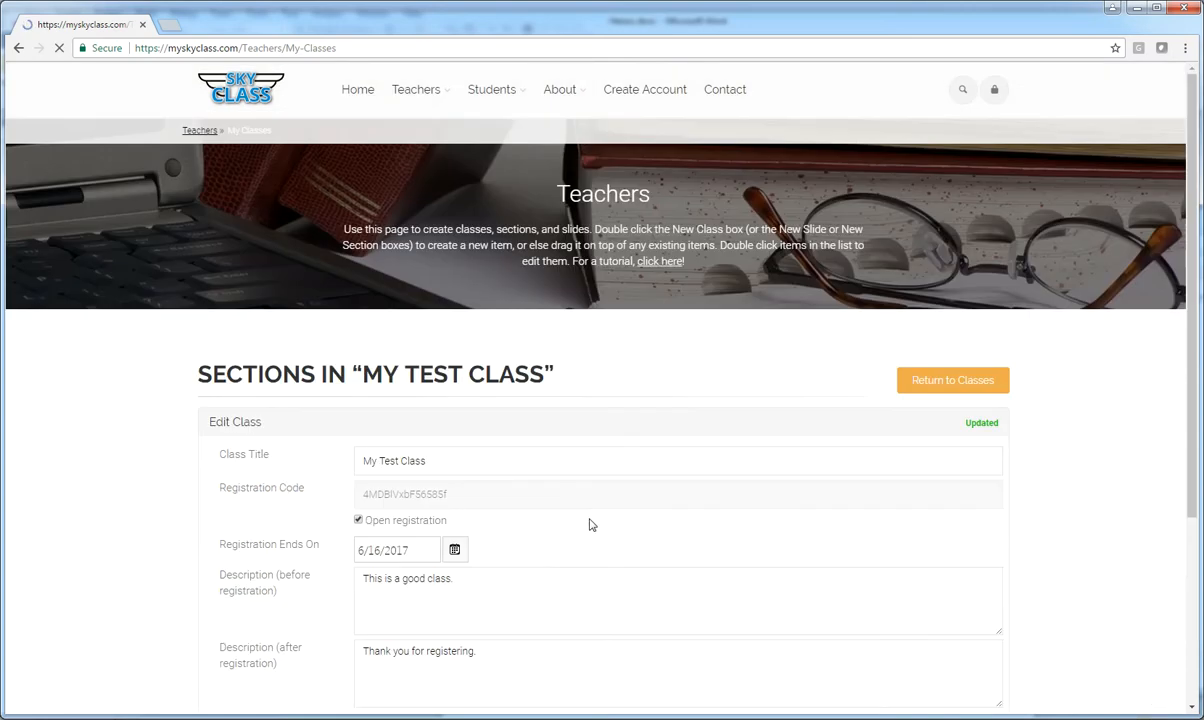
- Add a new section to the class, title it "Welcome Section" and save it
scroll(1003, 425, "down", 3)
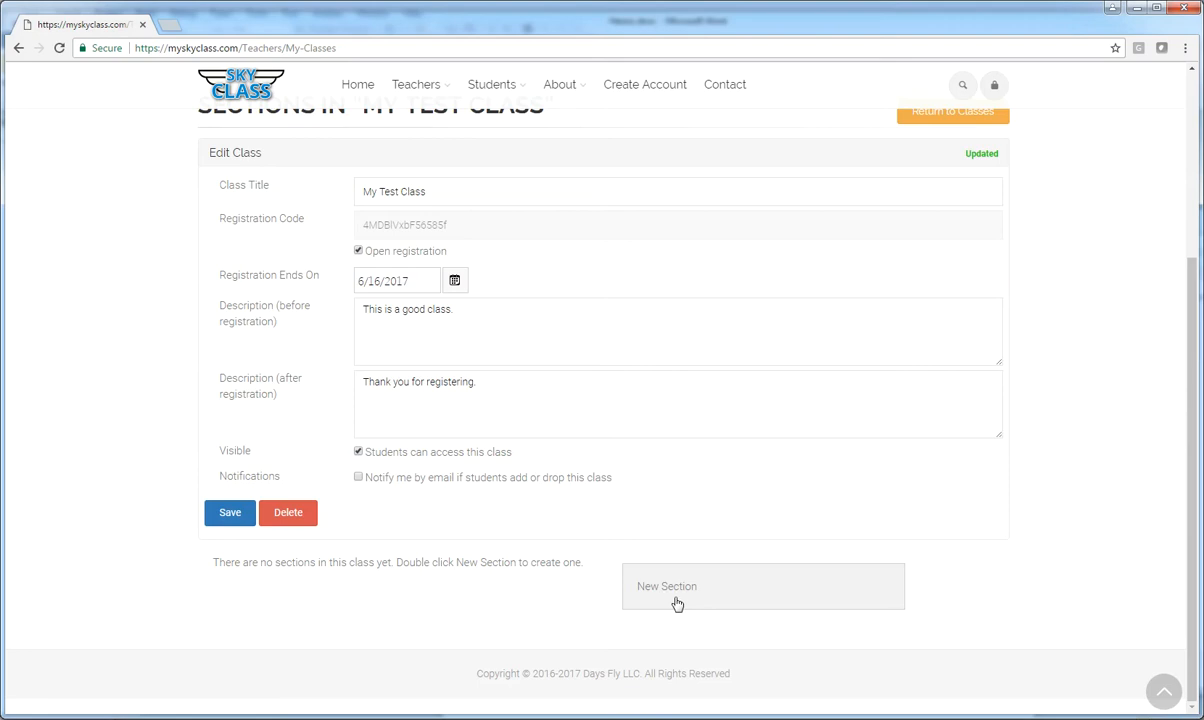
double_click(677, 602)
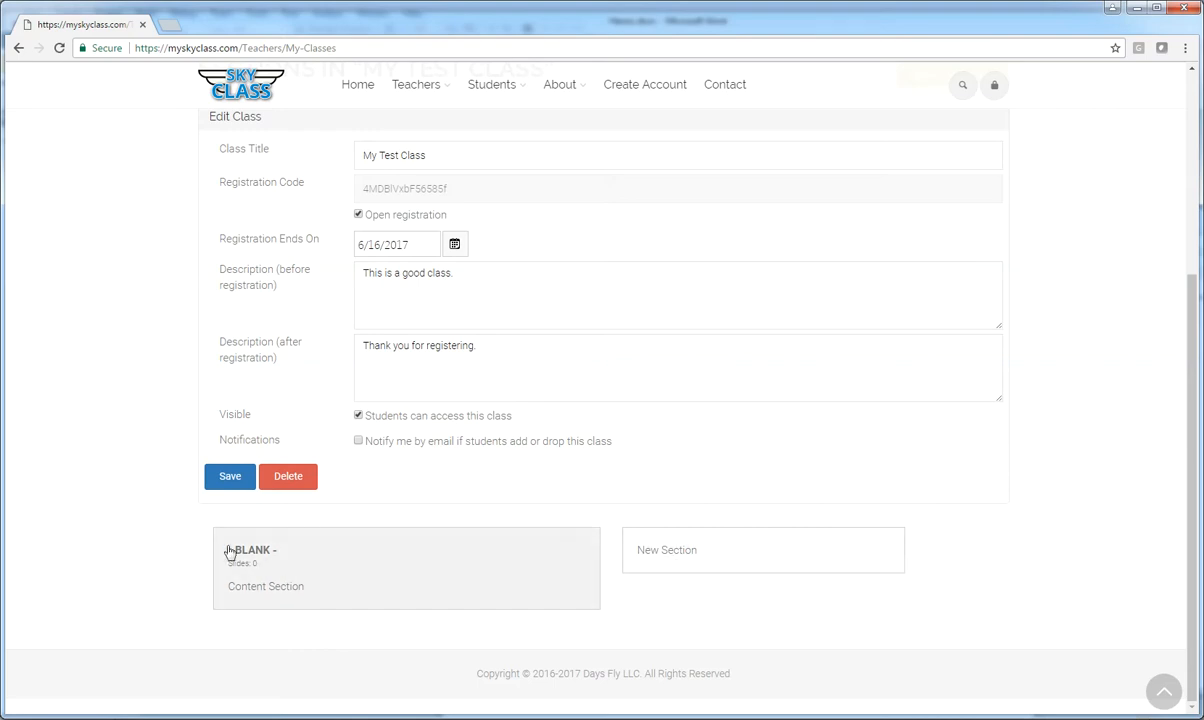
double_click(317, 568)
scroll(502, 371, "down", 1)
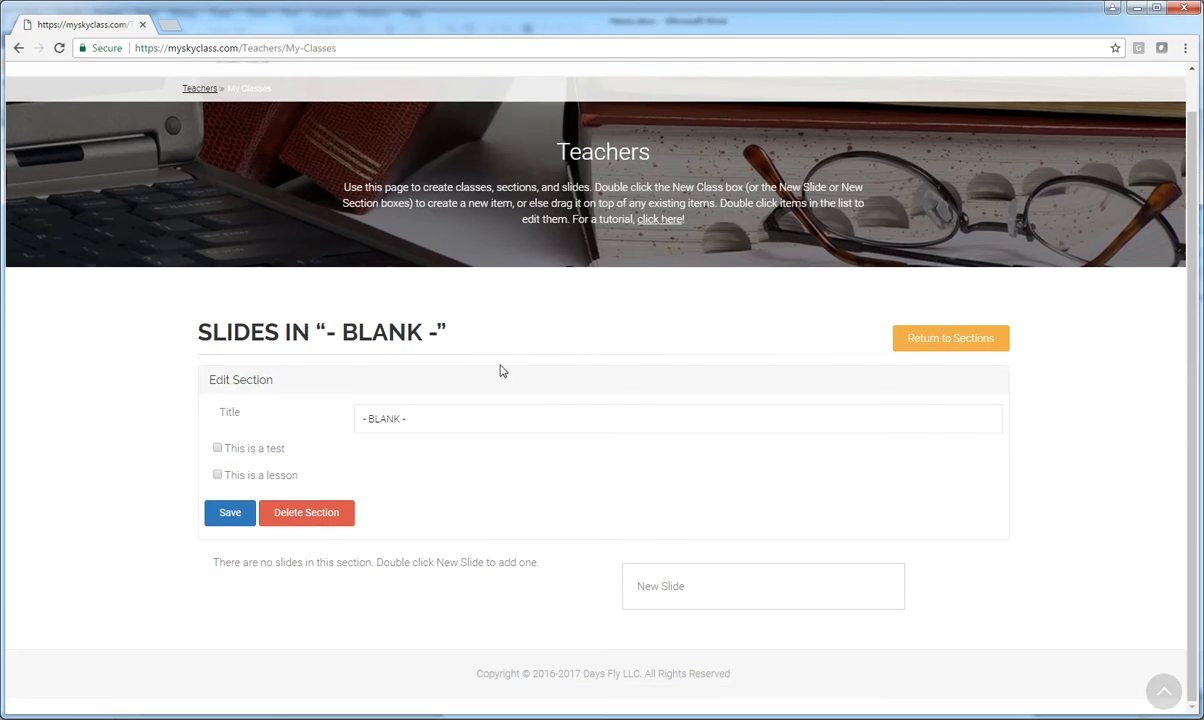
triple_click(435, 418)
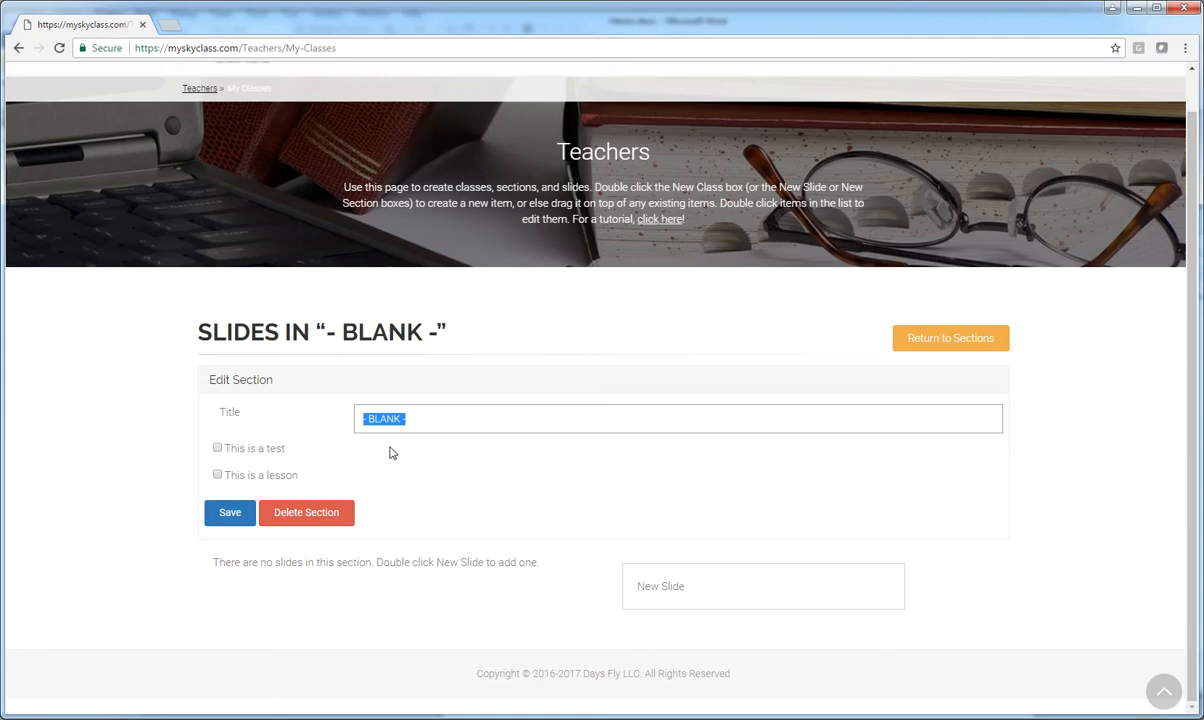
type("Welcome Section")
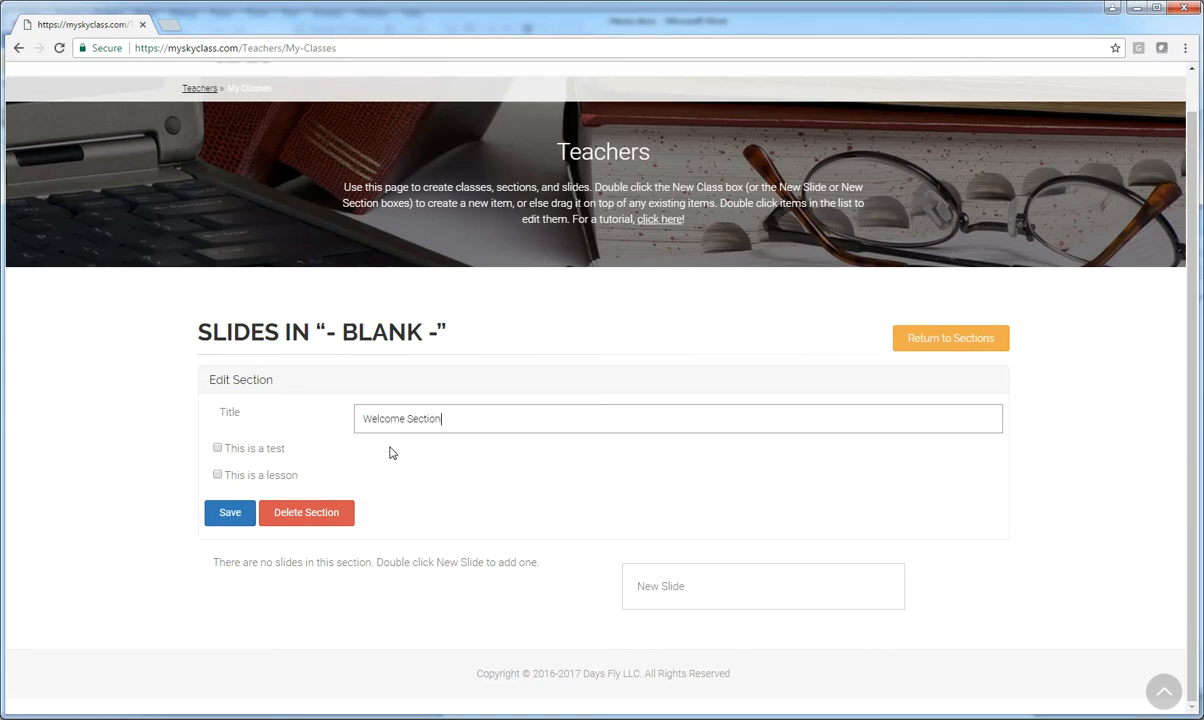
left_click(212, 511)
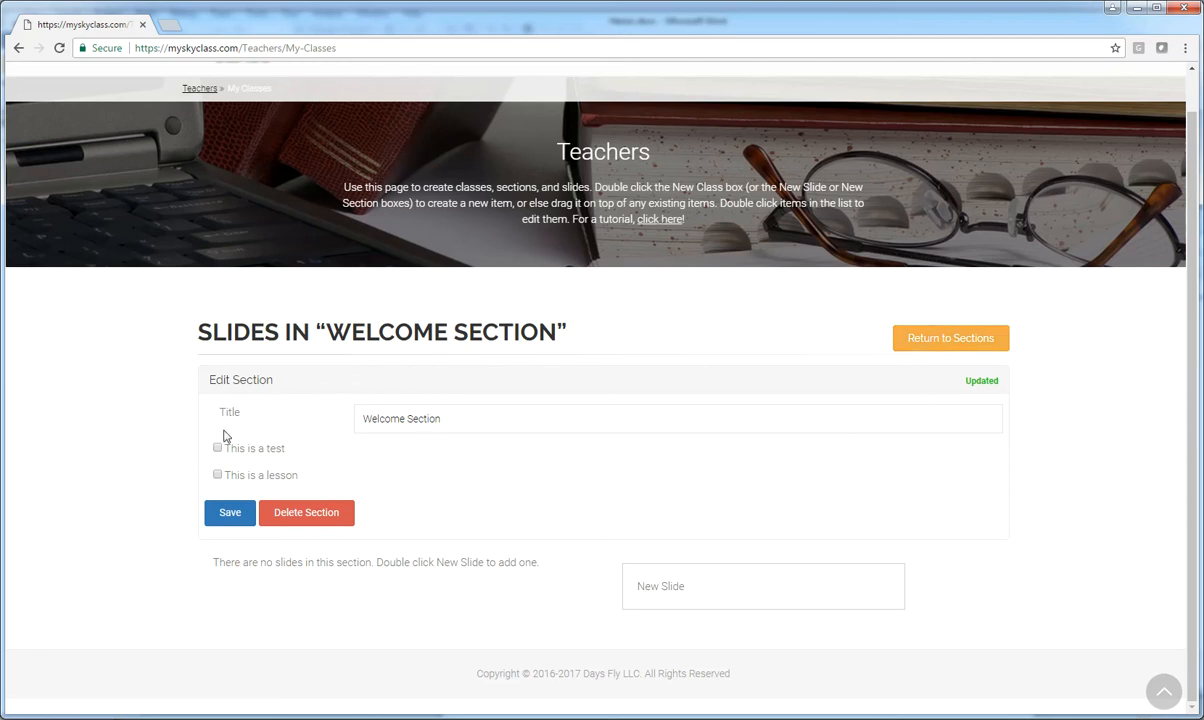
- Toggle the Edit Section form and leave it collapsed above the slide list
left_click(430, 380)
left_click(332, 423)
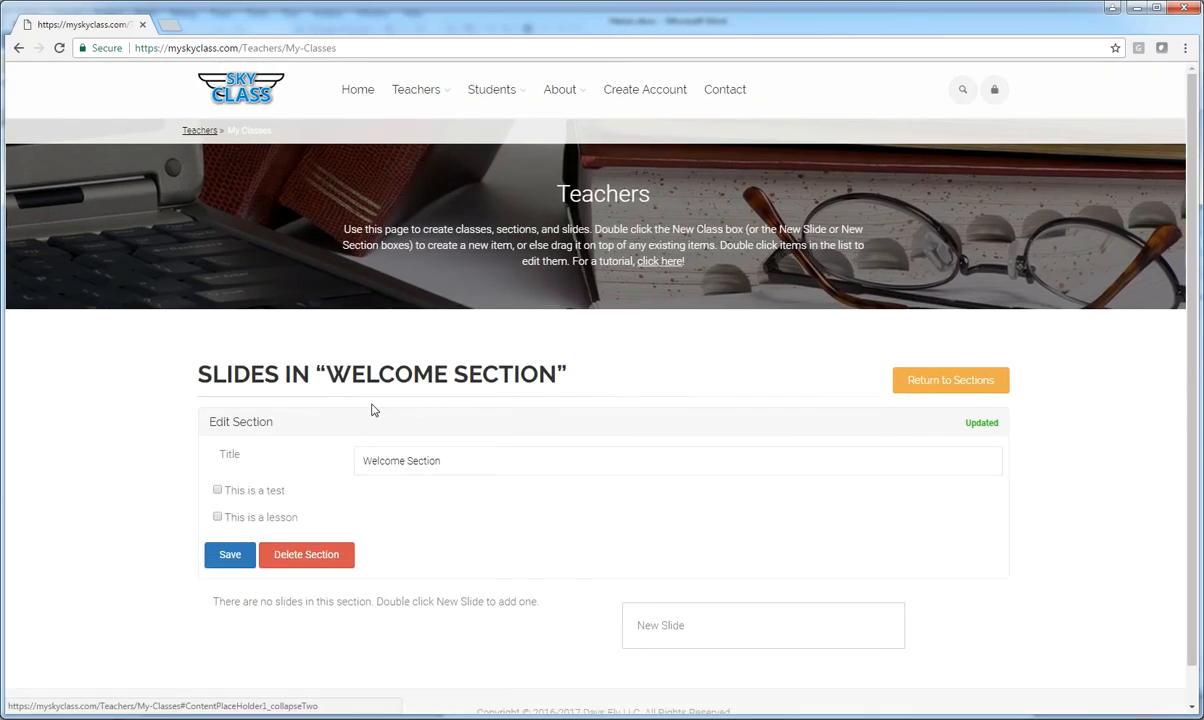
left_click(405, 425)
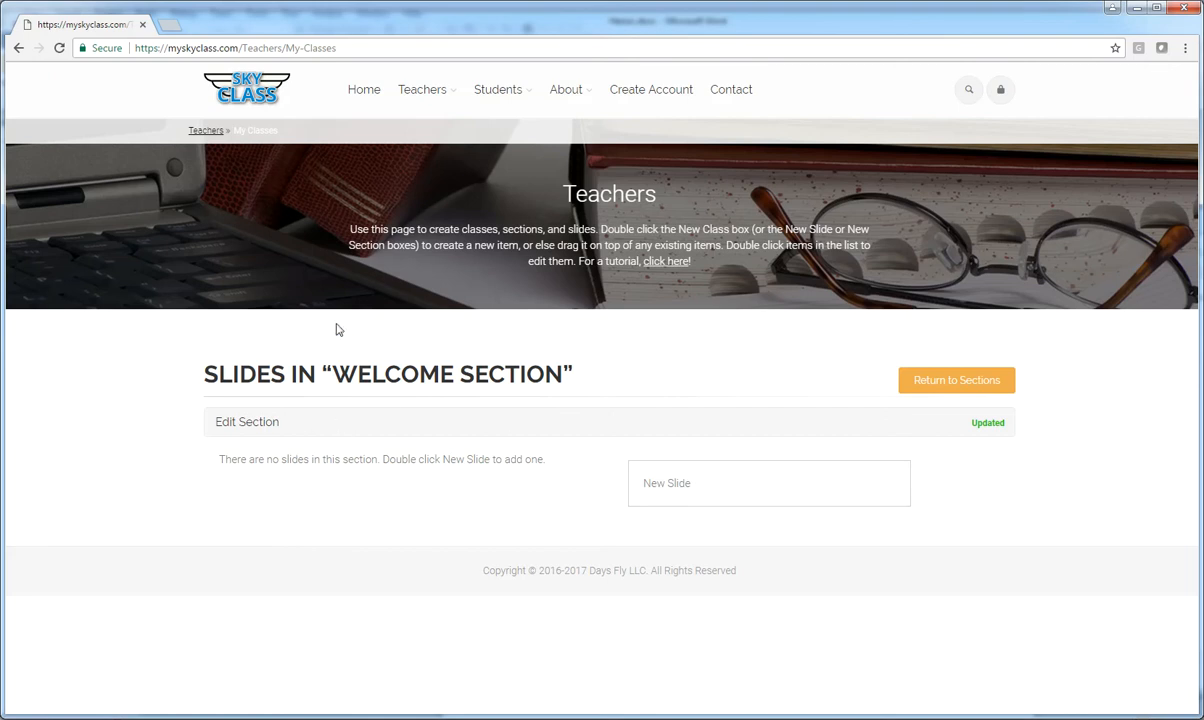
- Add two new slides to the Welcome Section, the second placed below the first
left_click_drag(653, 488, 677, 494)
double_click(690, 487)
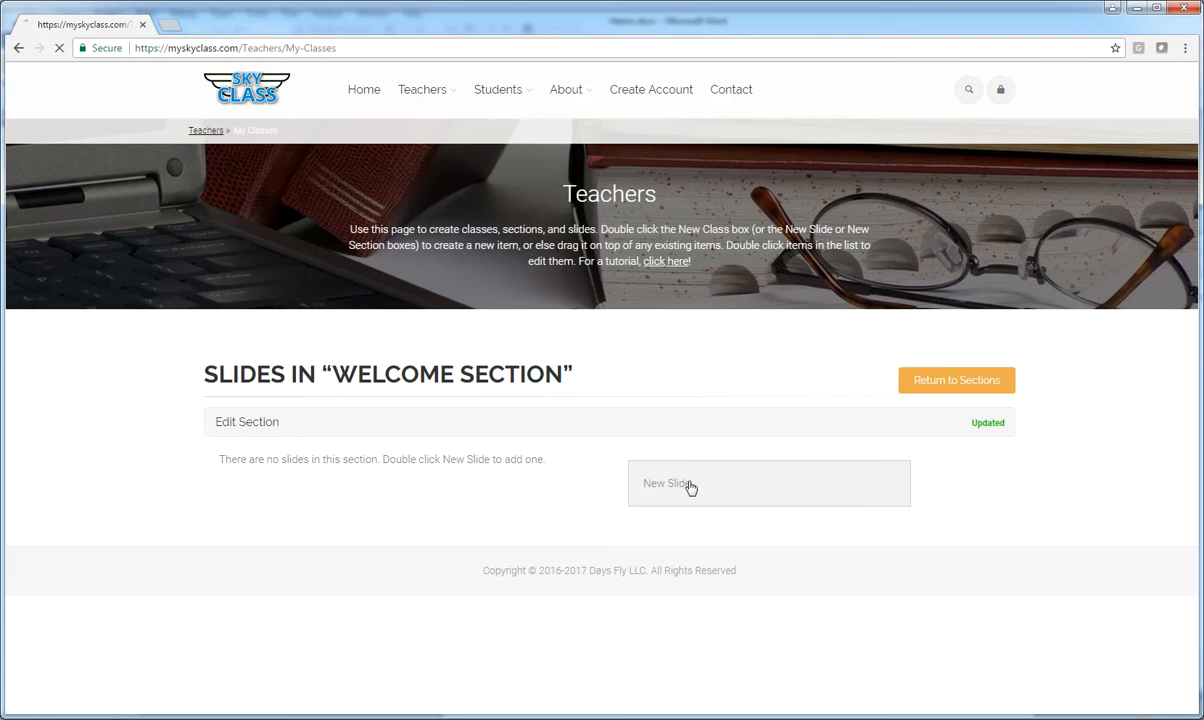
scroll(522, 530, "down", 1)
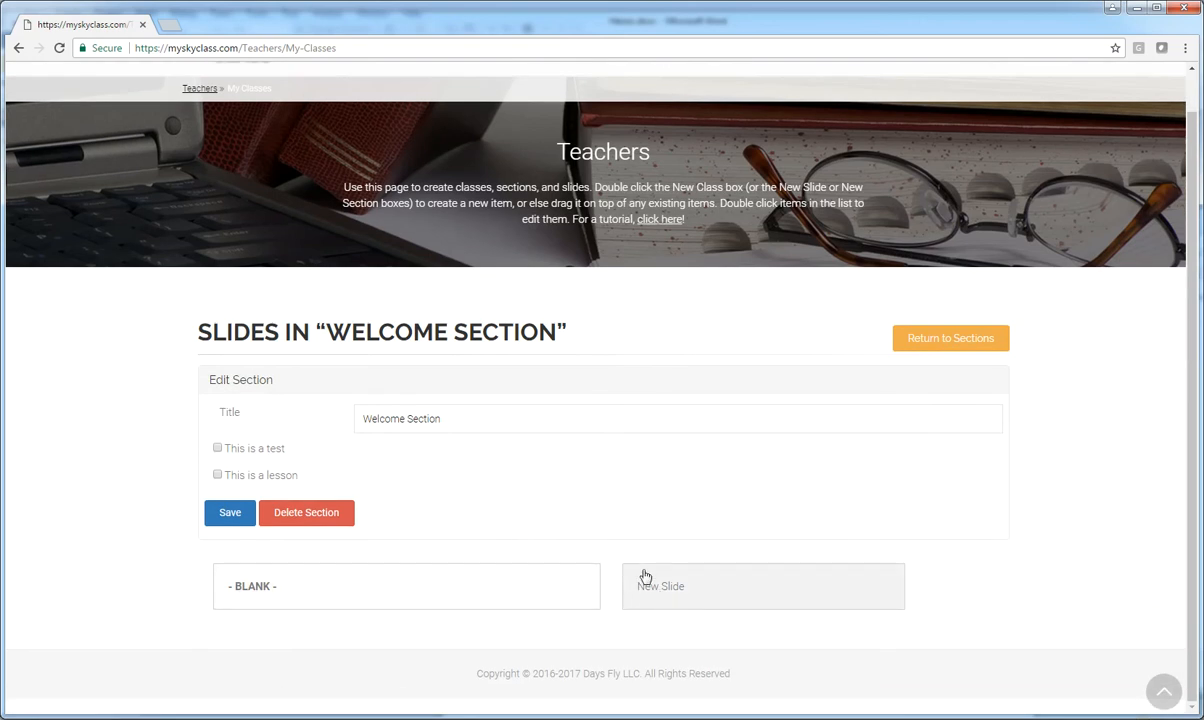
left_click_drag(676, 583, 282, 630)
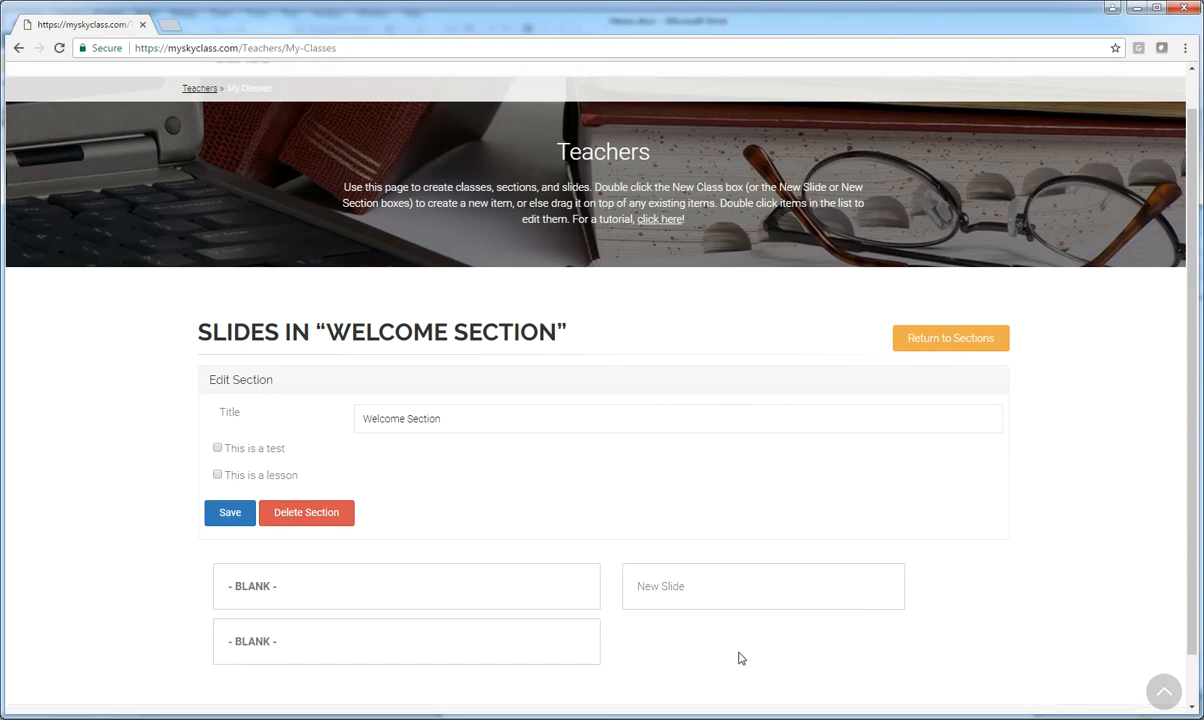
- Open the second blank slide for editing and title it "End of the class"
scroll(735, 655, "down", 1)
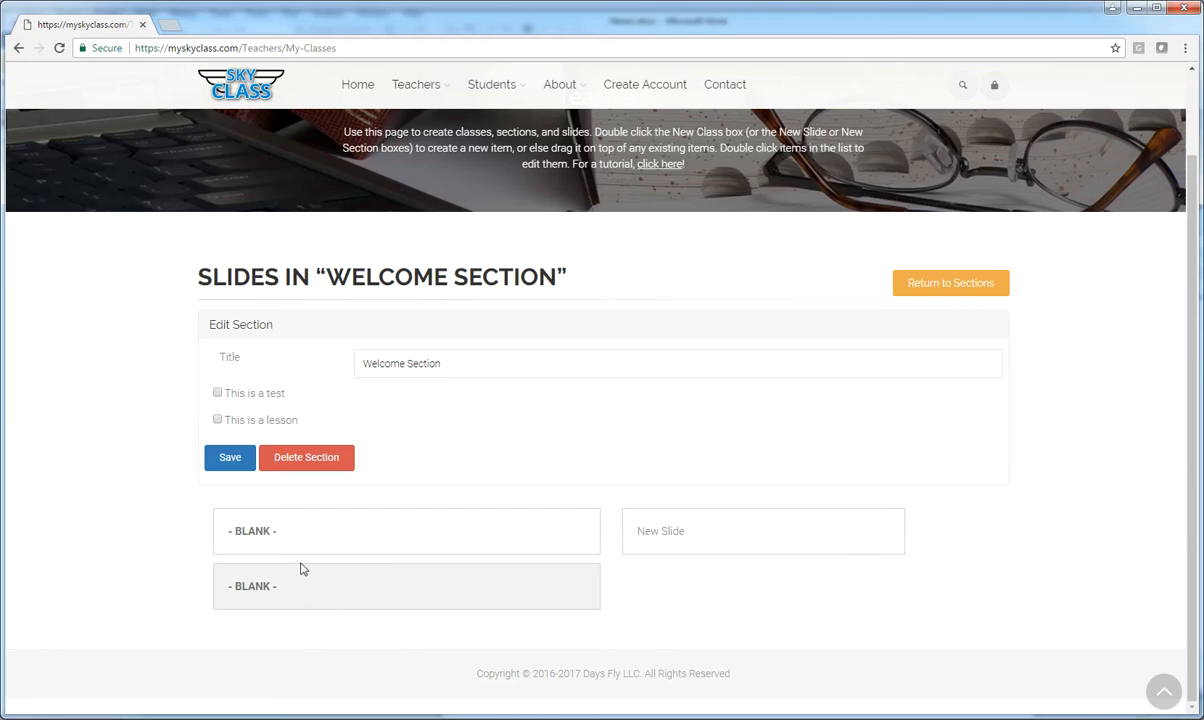
double_click(260, 593)
left_click(407, 460)
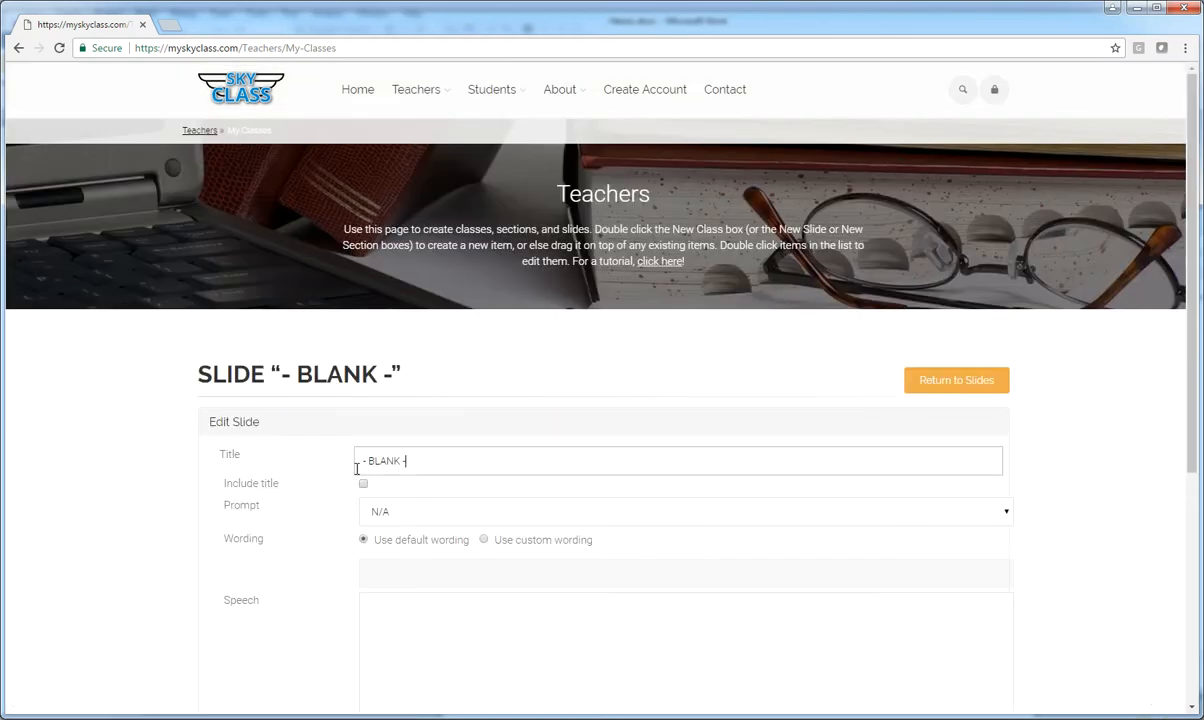
key("ctrl+a")
type("E")
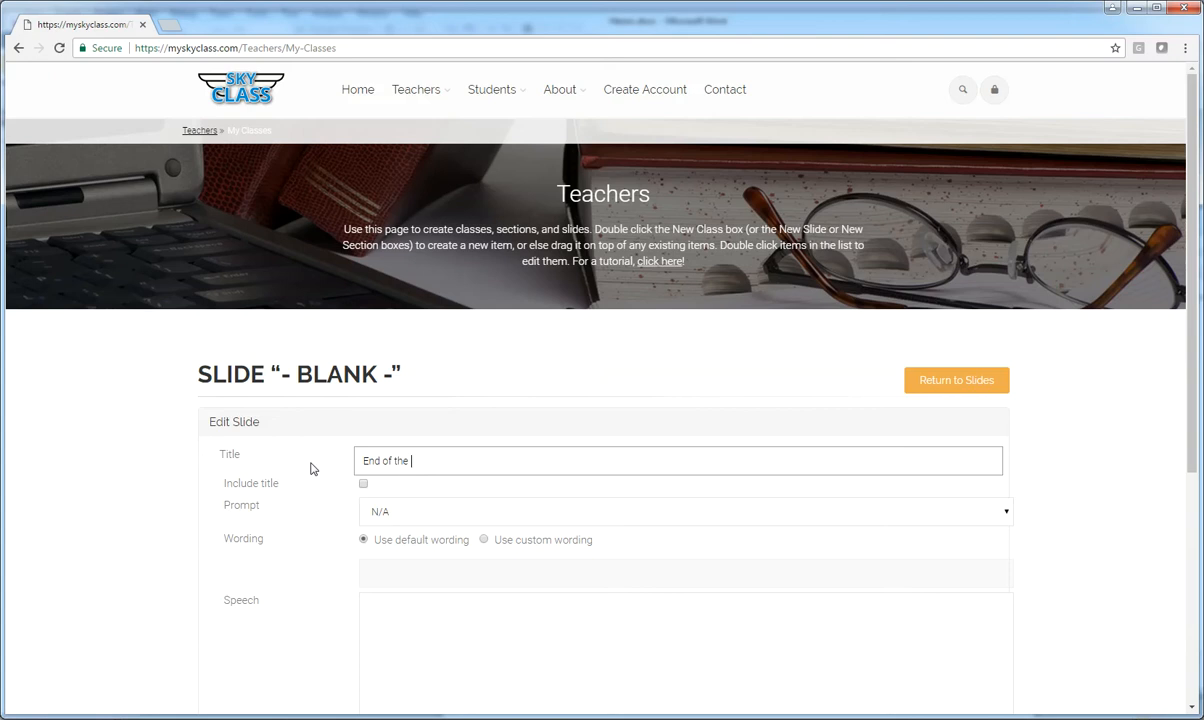
- Set the prompt of the "End of the class" slide to Next and save the slide
left_click(417, 511)
left_click(417, 549)
scroll(255, 578, "down", 4)
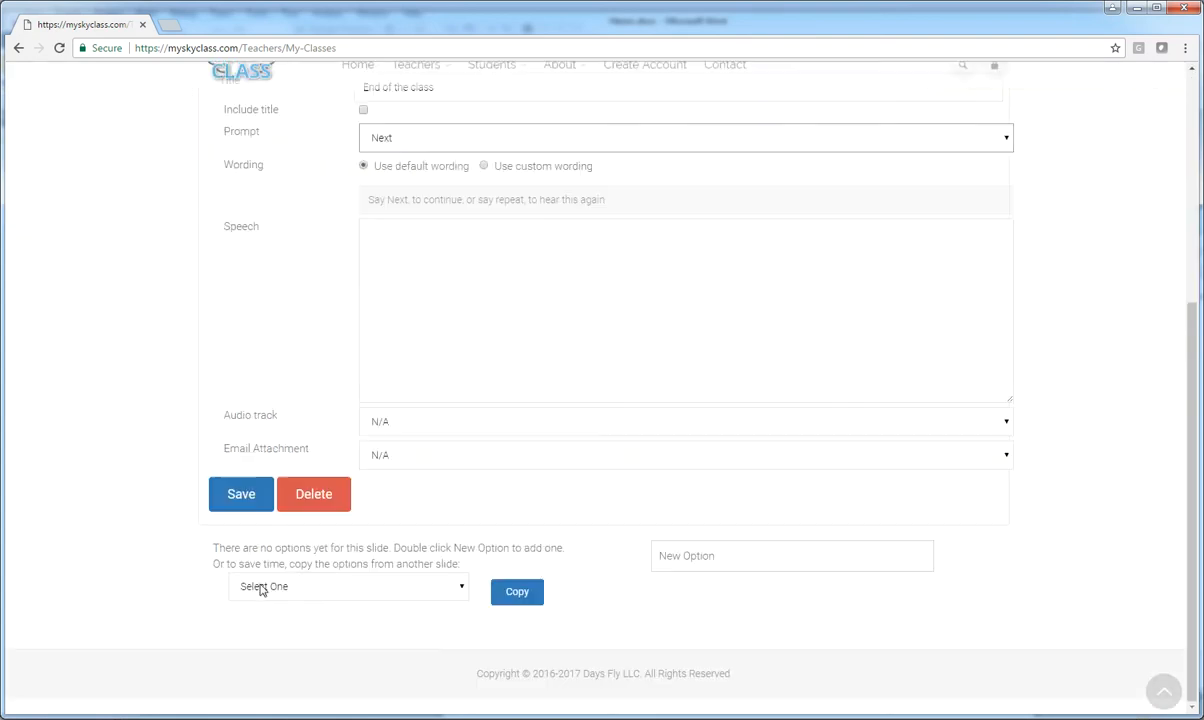
left_click(250, 500)
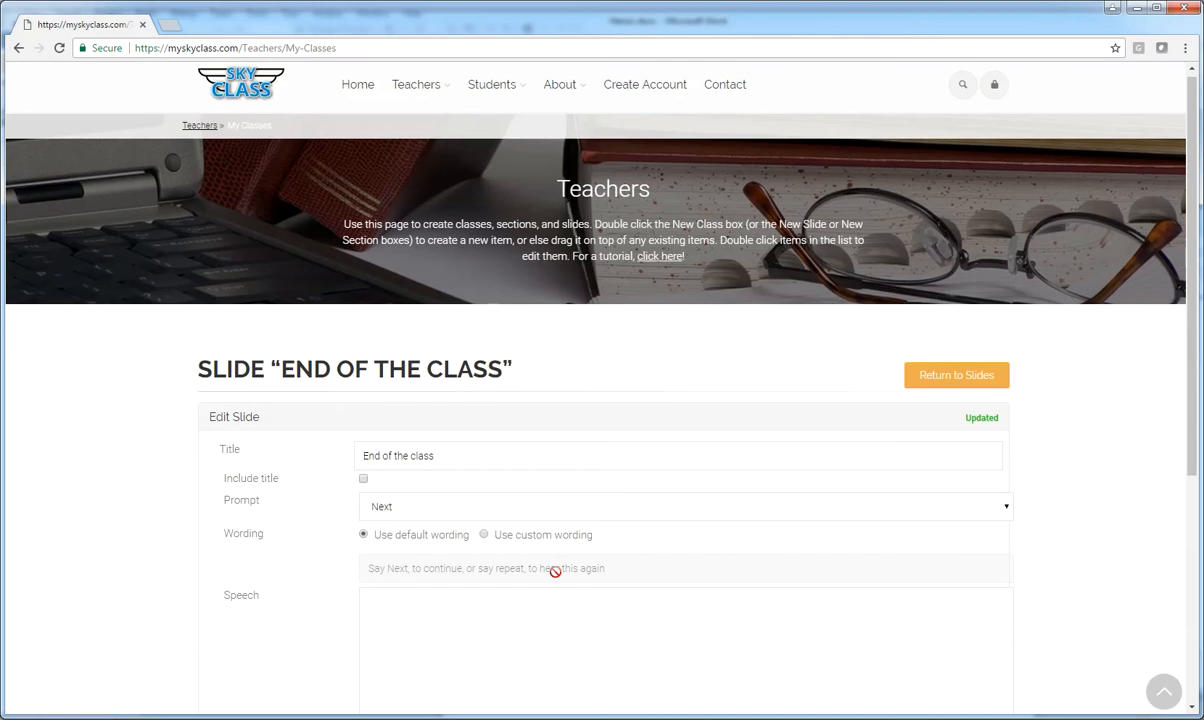
- Return to the section's slides, open the remaining blank slide and title it "Welcome"
scroll(604, 538, "up", 4)
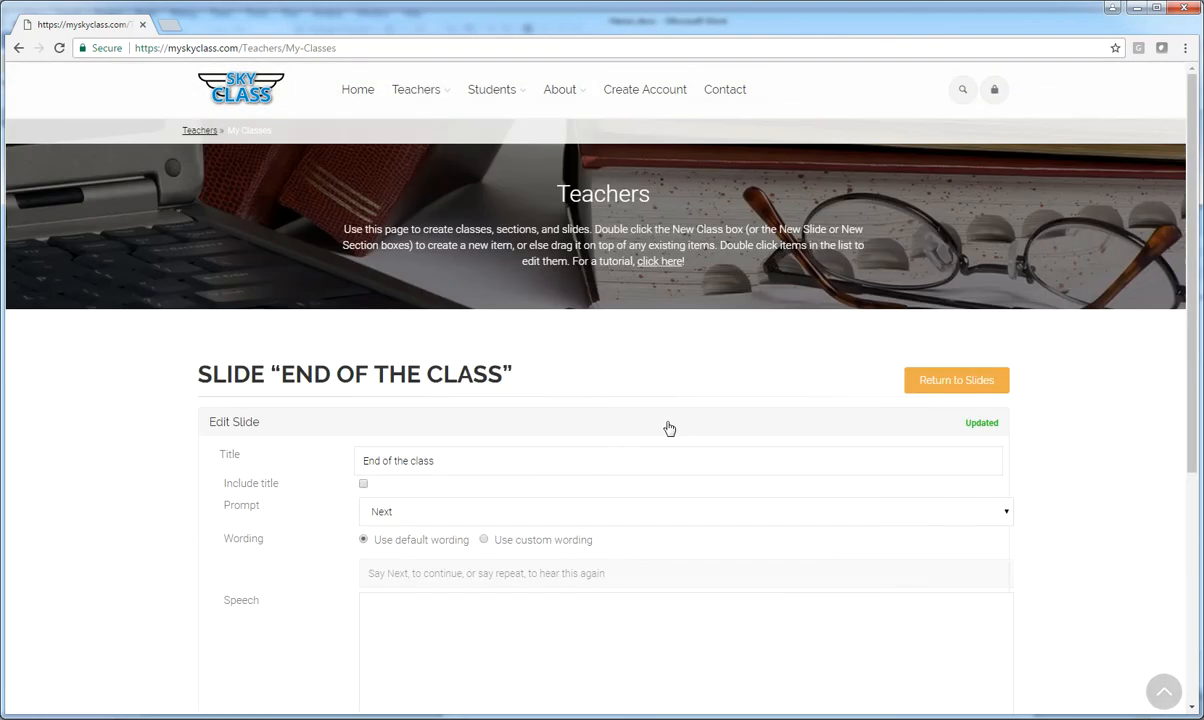
left_click(950, 383)
scroll(331, 597, "down", 1)
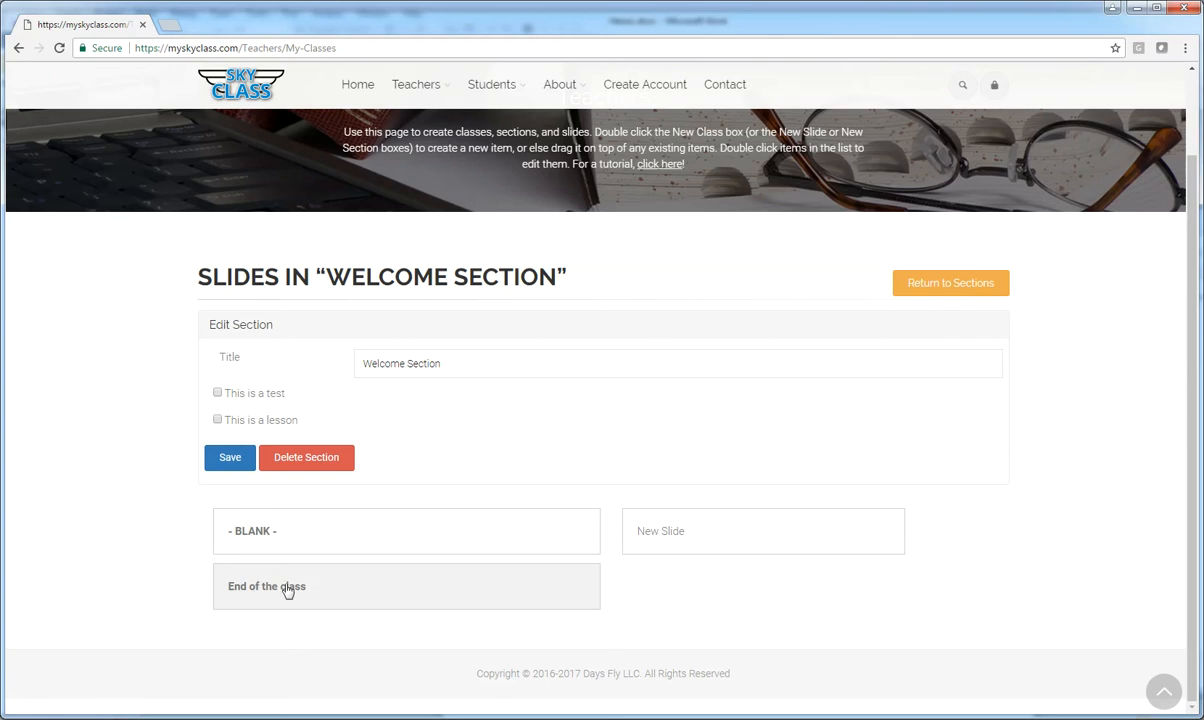
double_click(283, 532)
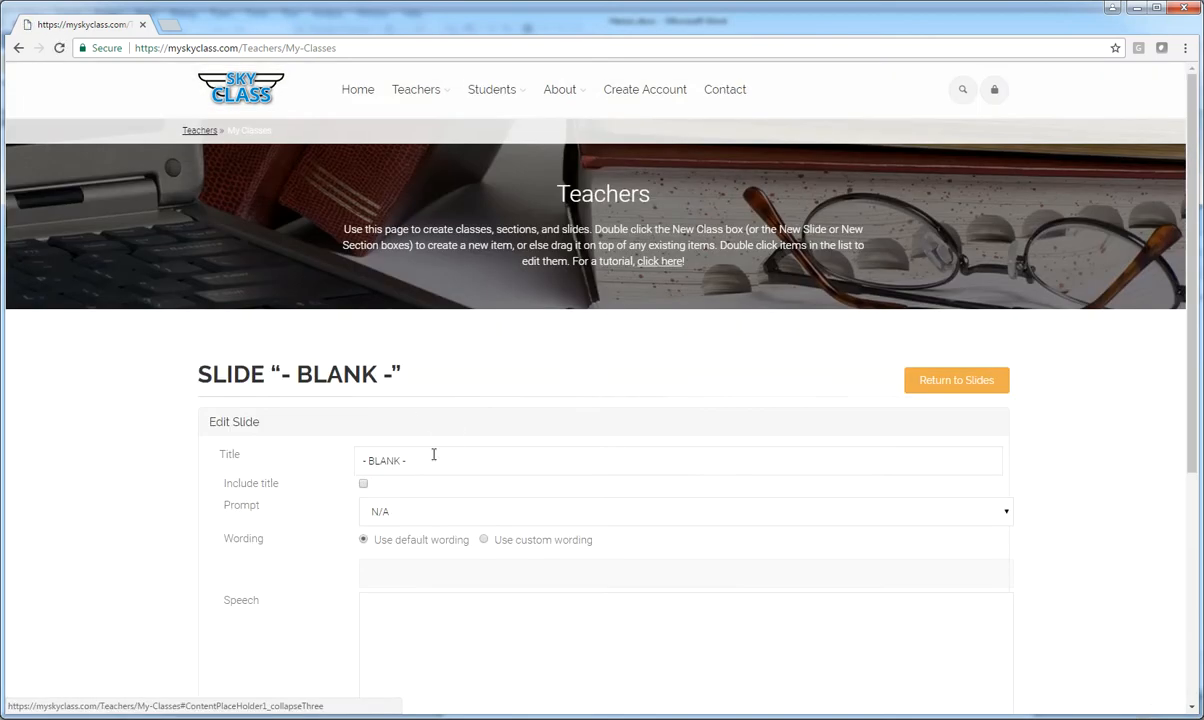
left_click_drag(433, 454, 288, 451)
type("Welcome")
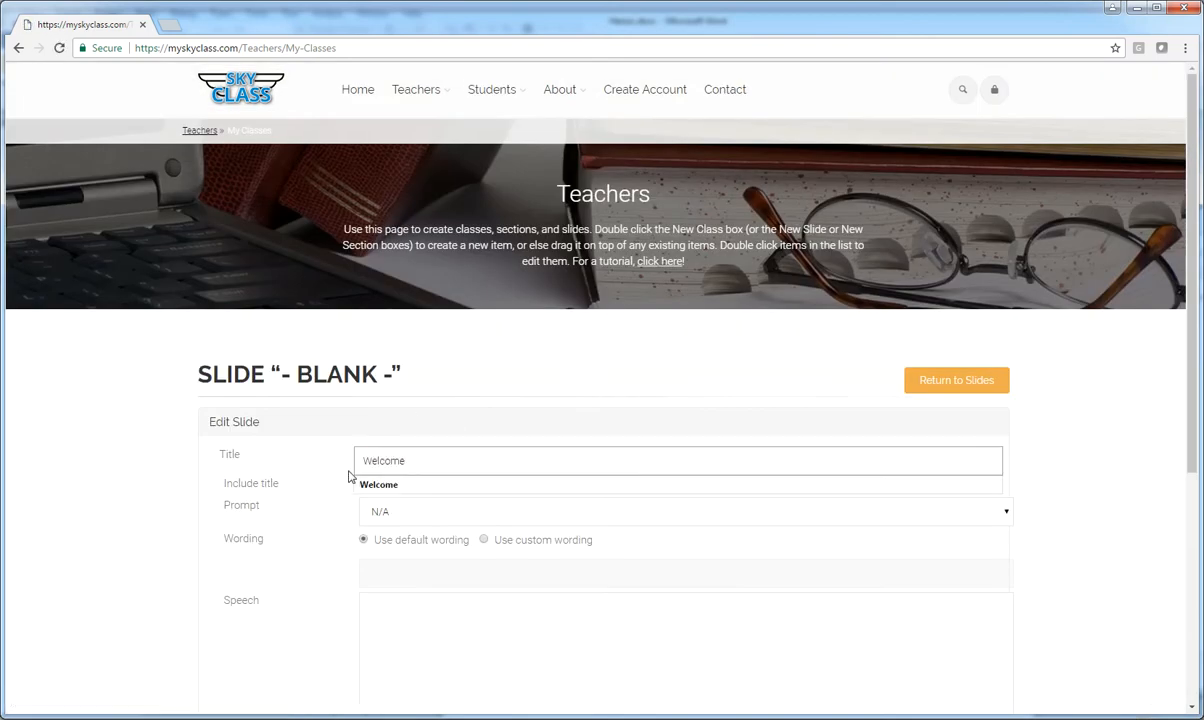
- Set the prompt of the "Welcome" slide to Numbered Options
left_click(431, 434)
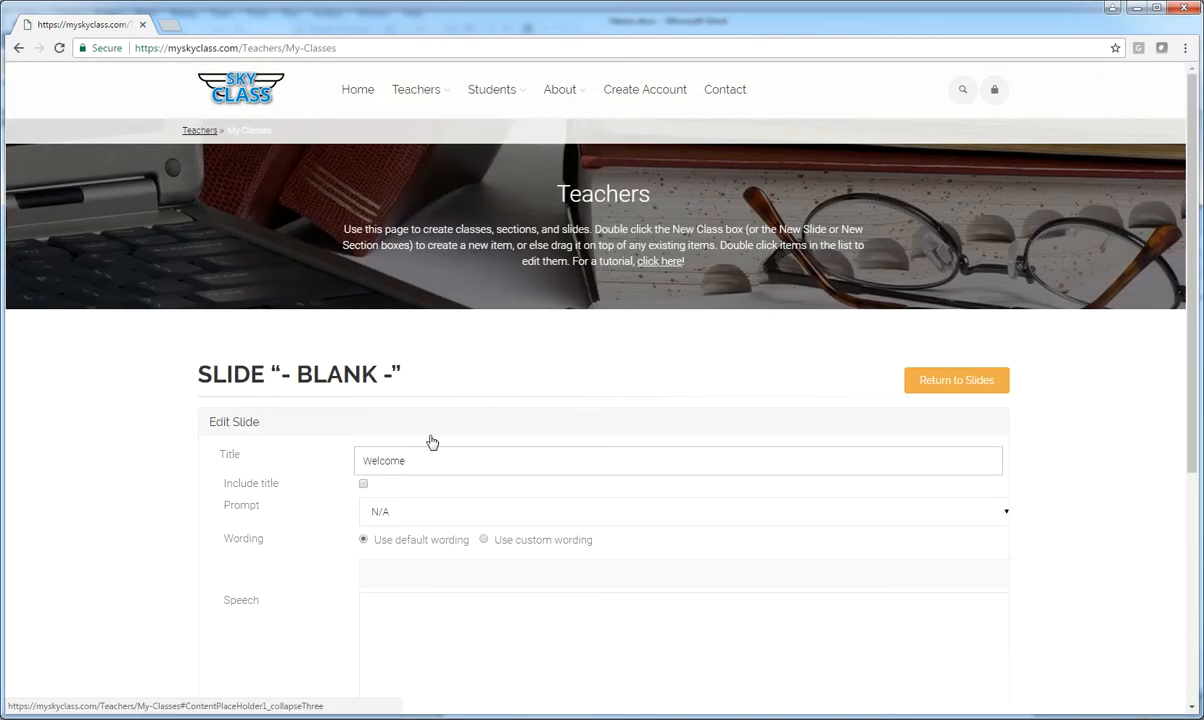
left_click(453, 438)
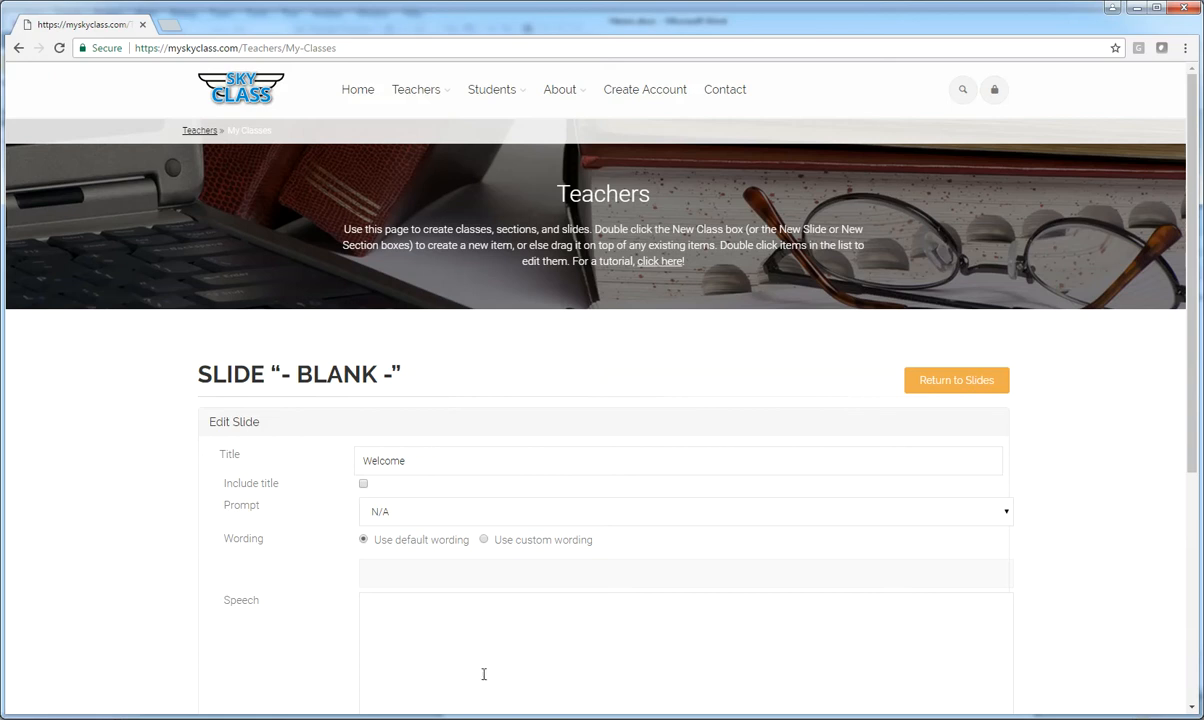
left_click(363, 483)
scroll(475, 447, "down", 1)
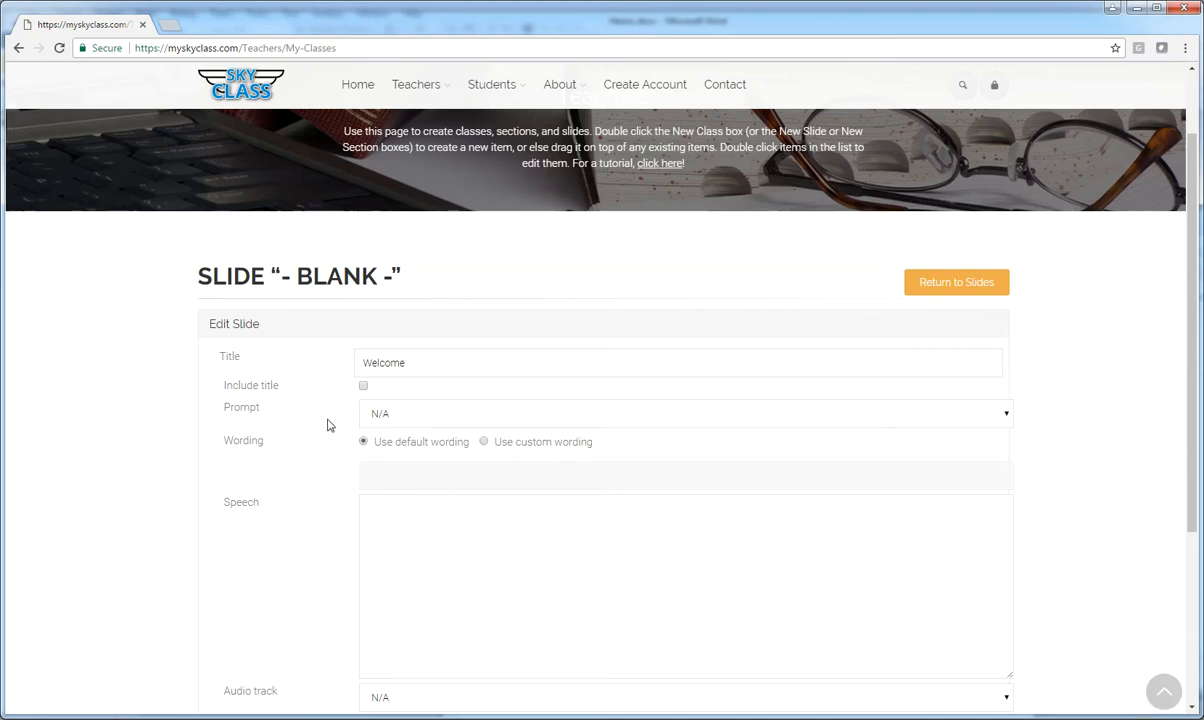
left_click(418, 415)
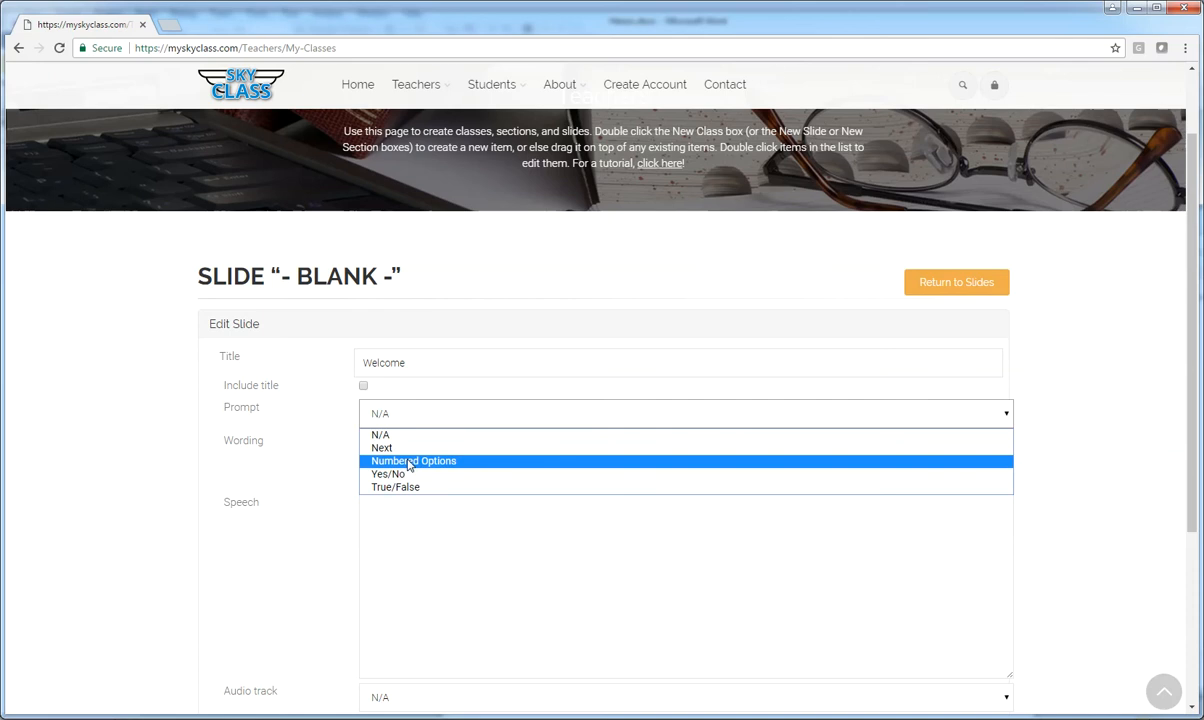
left_click(408, 466)
scroll(309, 527, "down", 2)
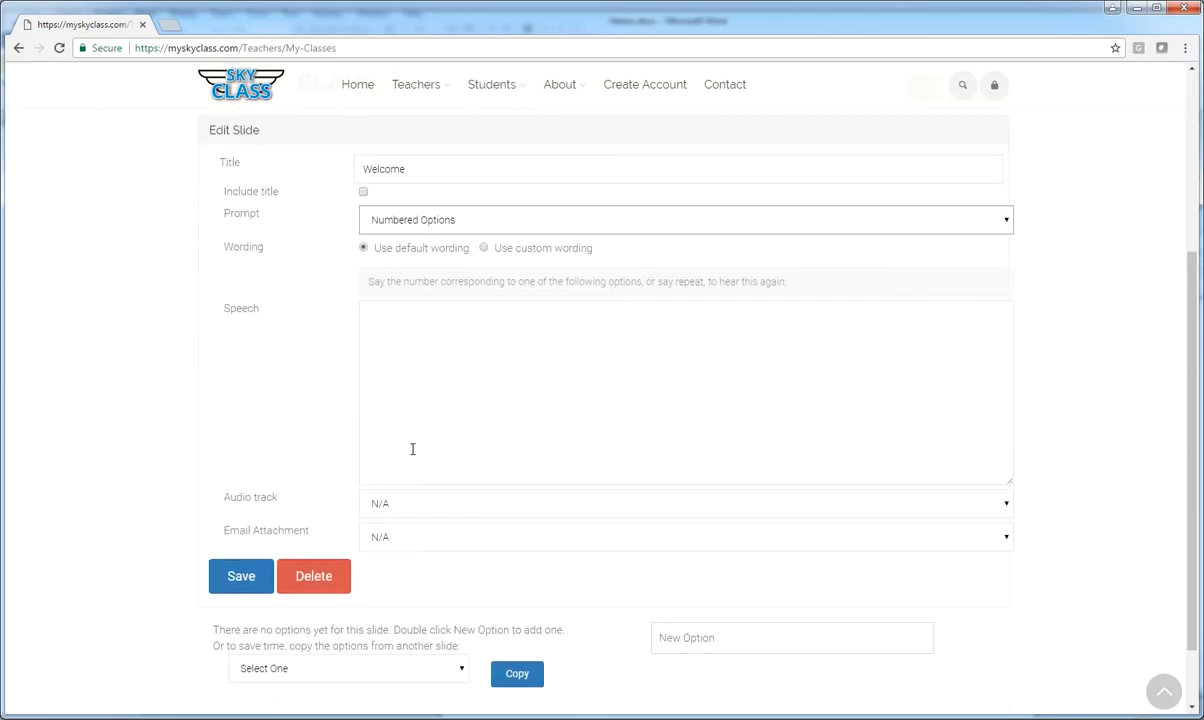
scroll(336, 255, "up", 1)
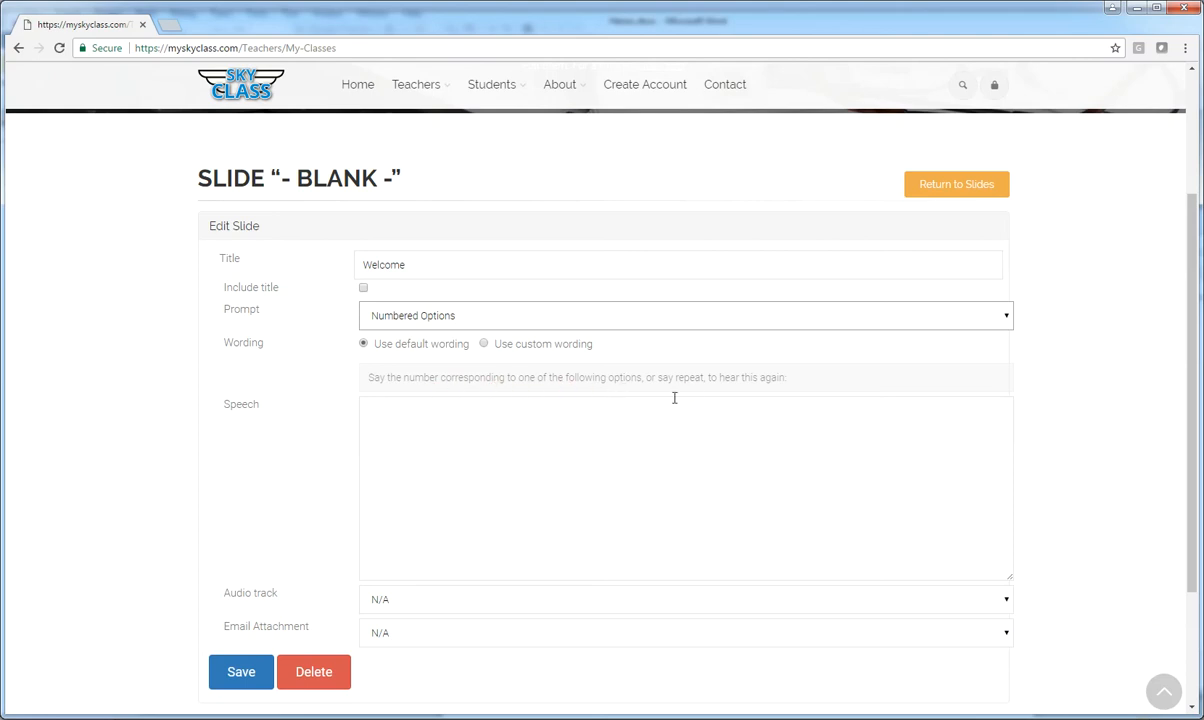
left_click(484, 344)
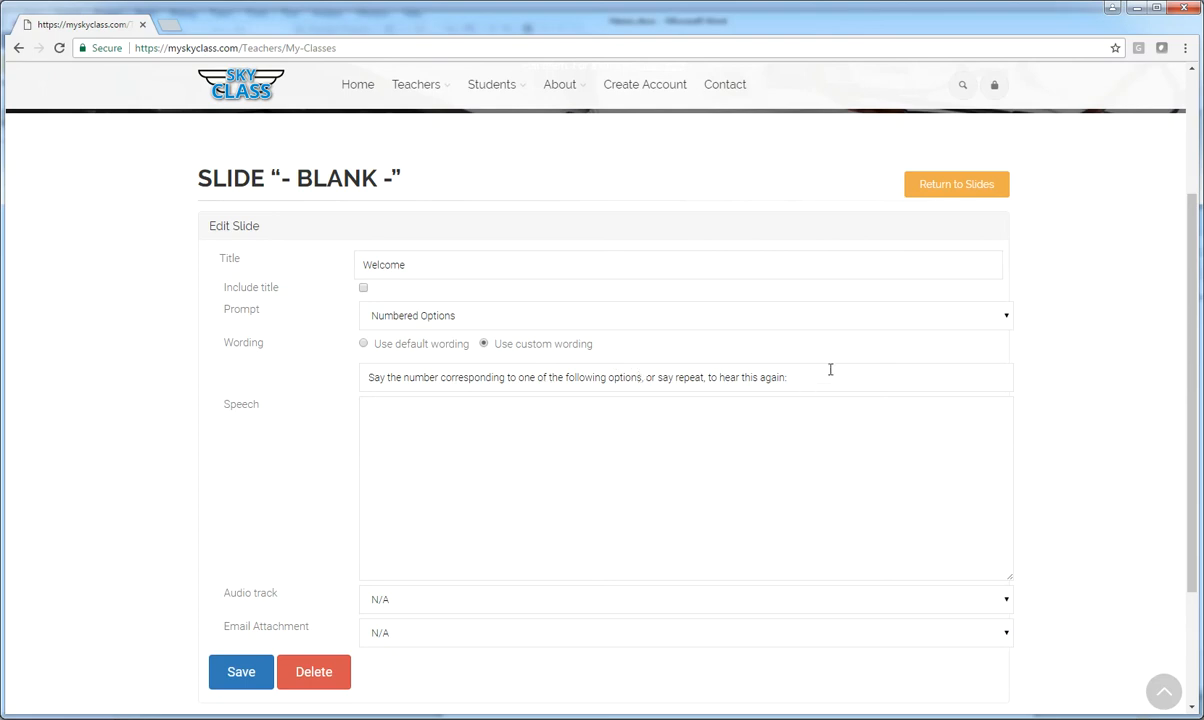
double_click(621, 379)
key("End")
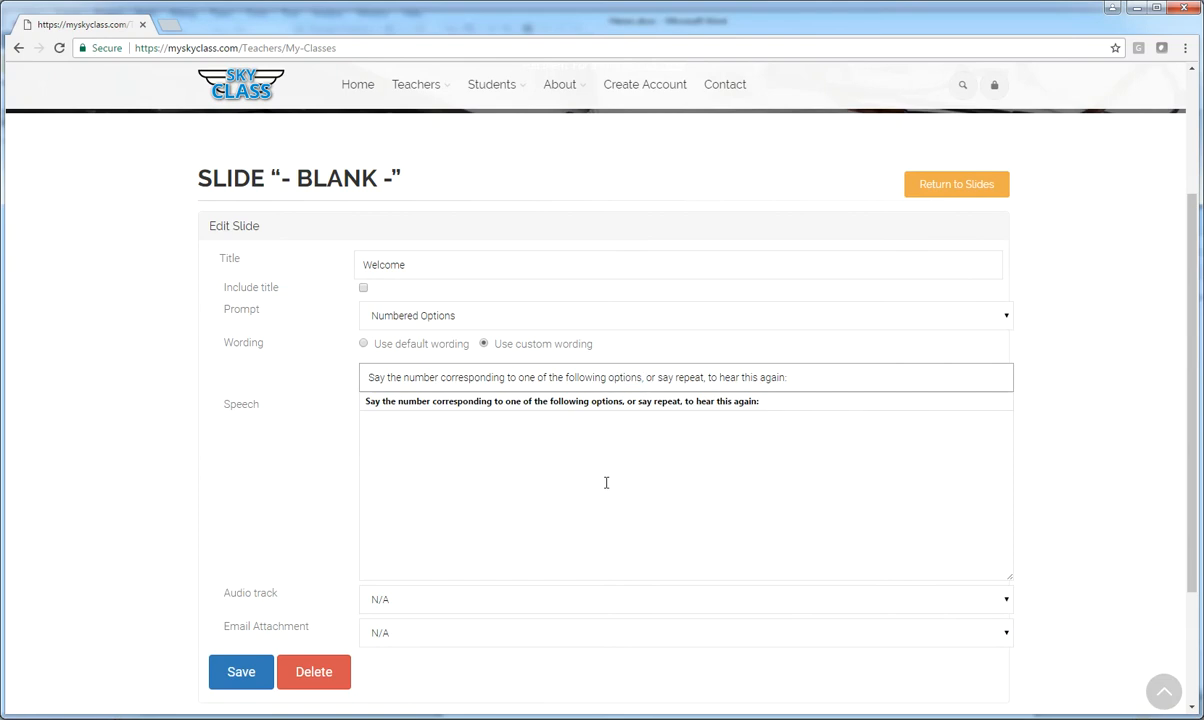
type("top")
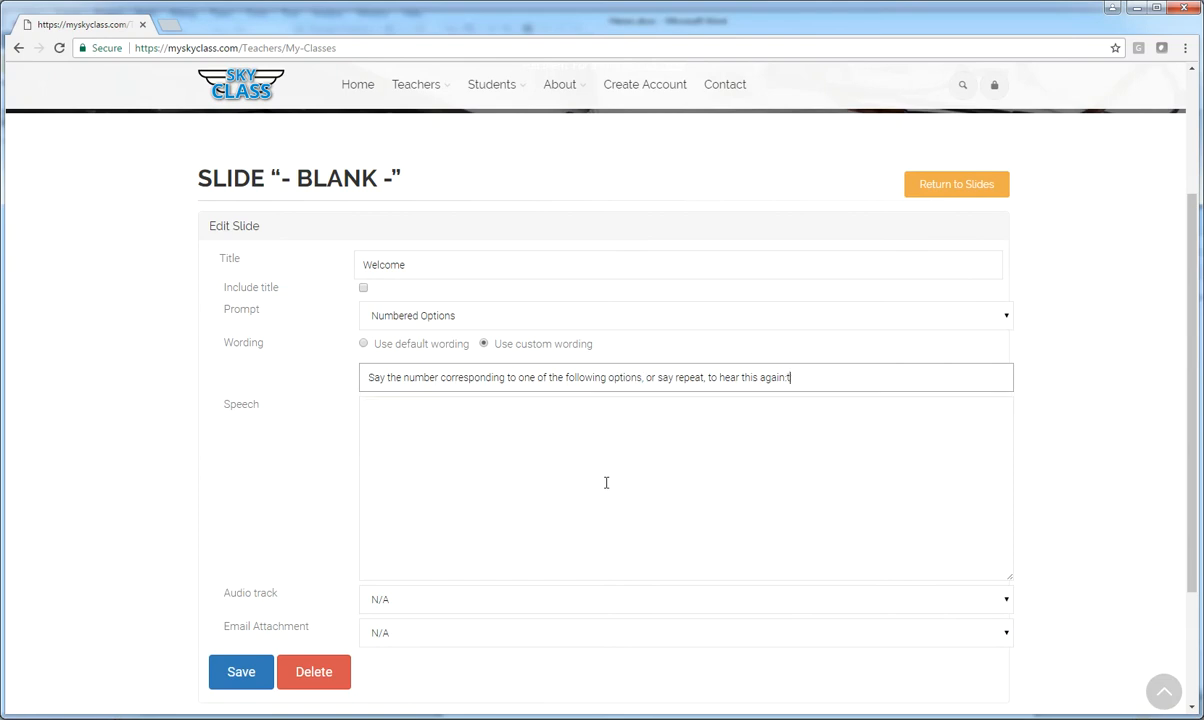
key("BackSpace")
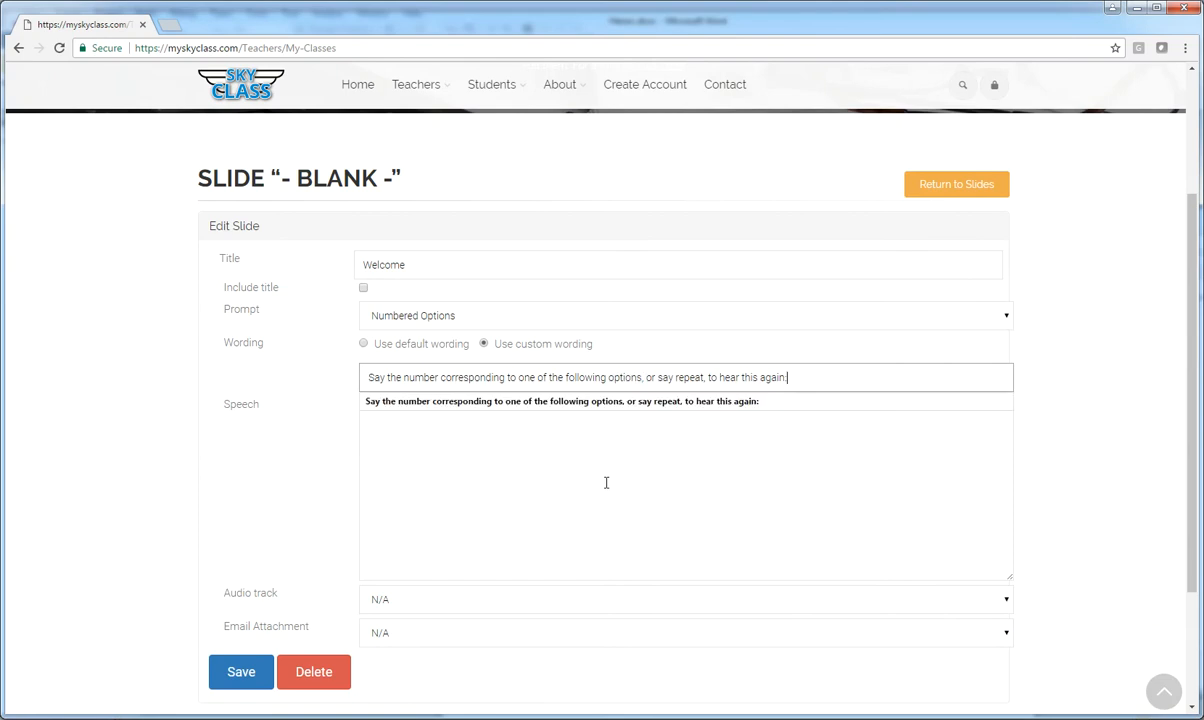
left_click(363, 344)
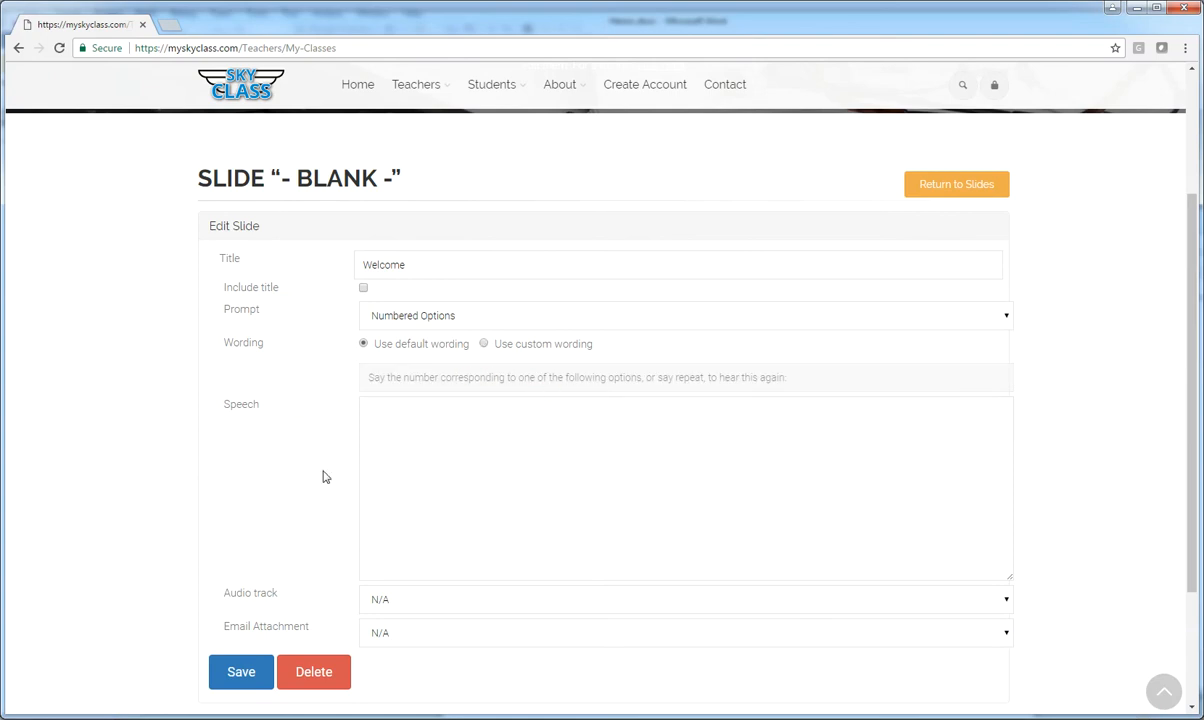
- Enter the speech "Welcome to my class!" for the slide, keep audio track and email attachment at N/A, and save the slide
left_click(395, 437)
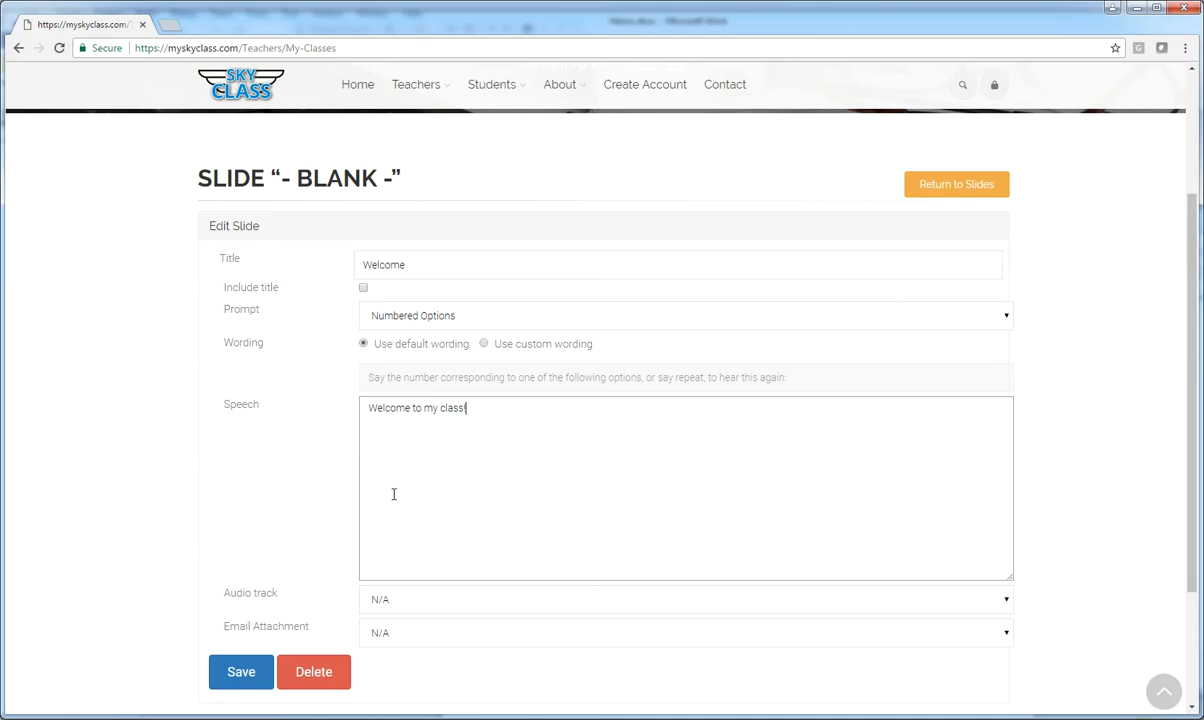
scroll(512, 448, "down", 1)
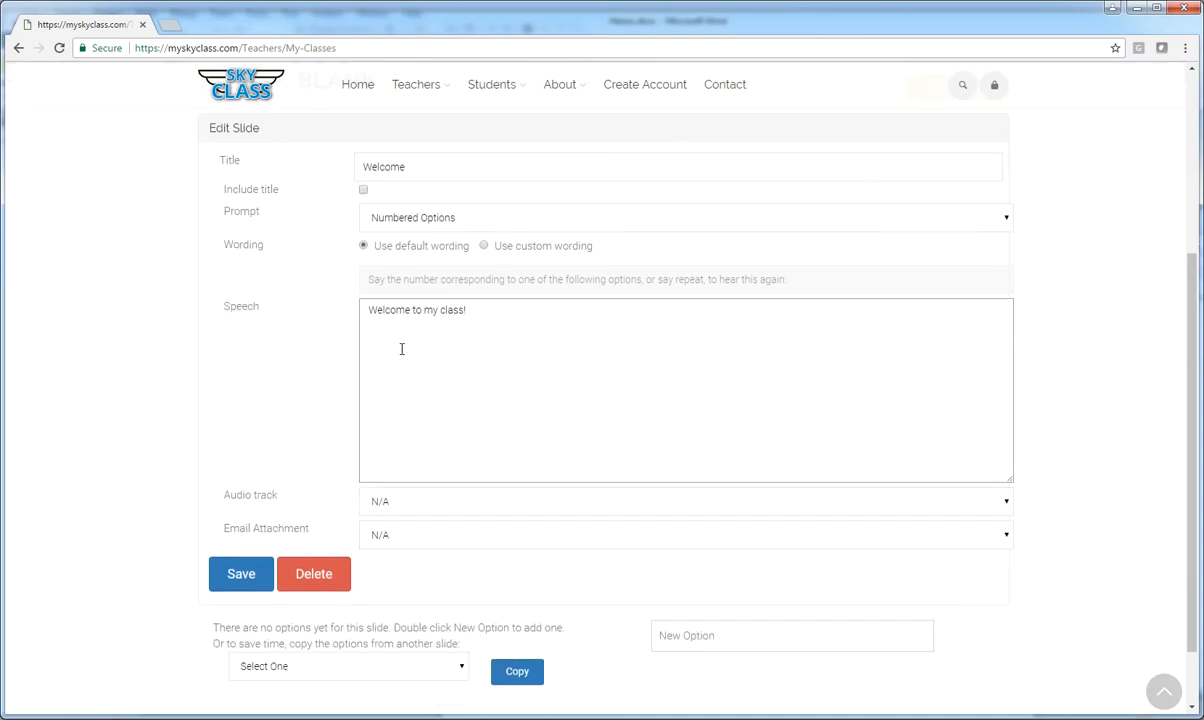
left_click(407, 505)
left_click(405, 505)
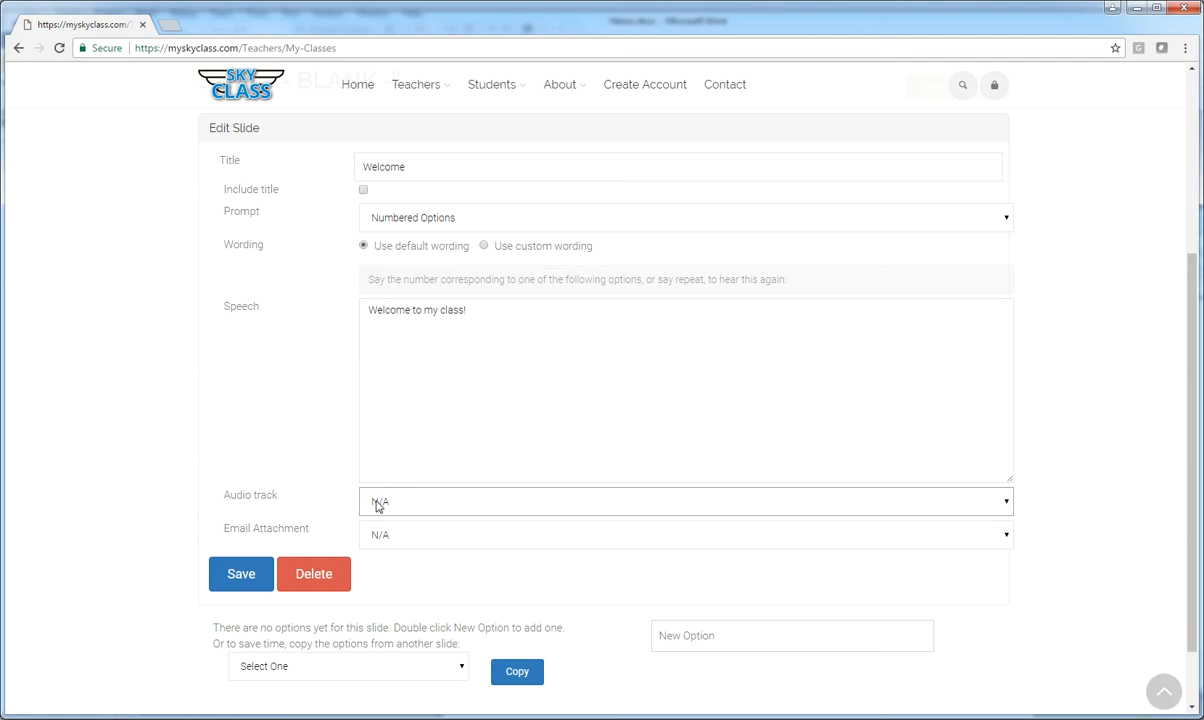
left_click(408, 538)
left_click(442, 300)
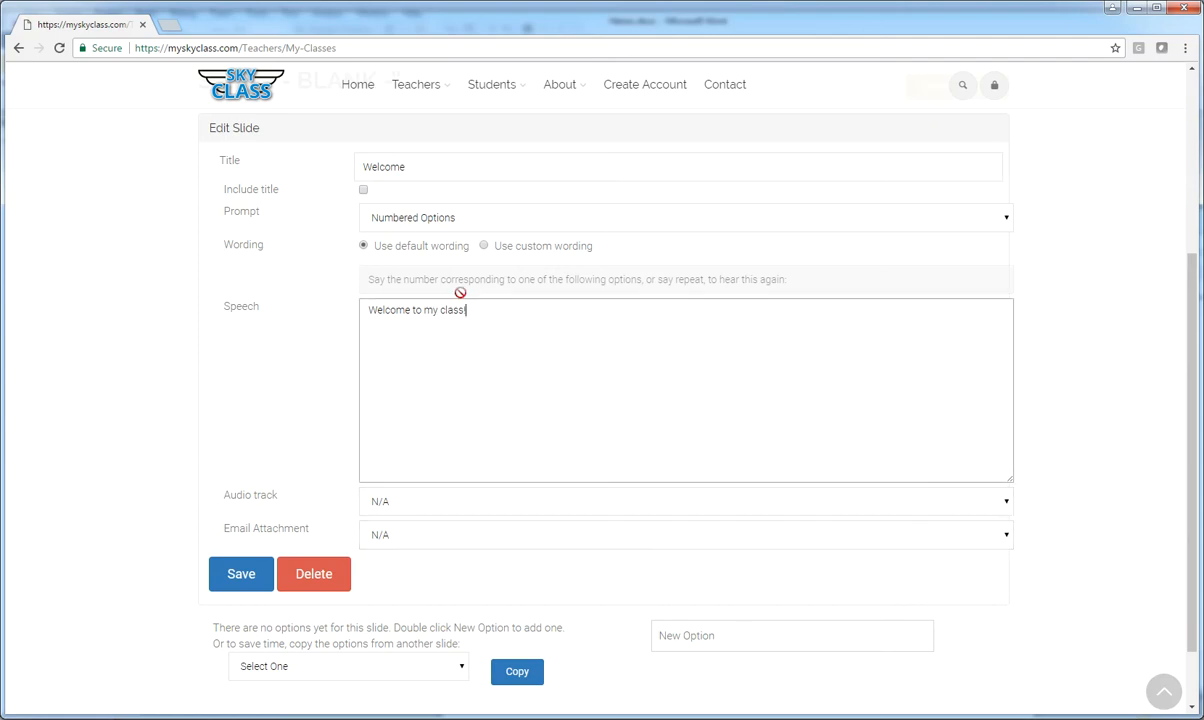
type("!")
left_click(418, 543)
left_click(418, 543)
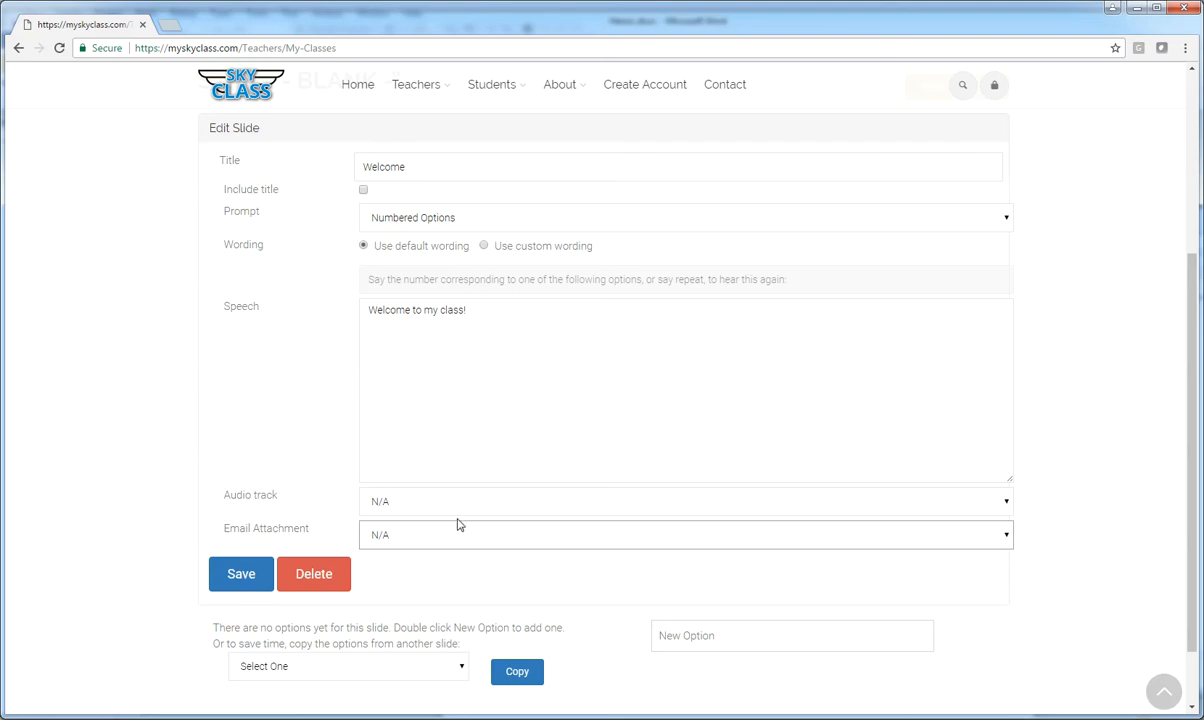
left_click(385, 539)
left_click(383, 537)
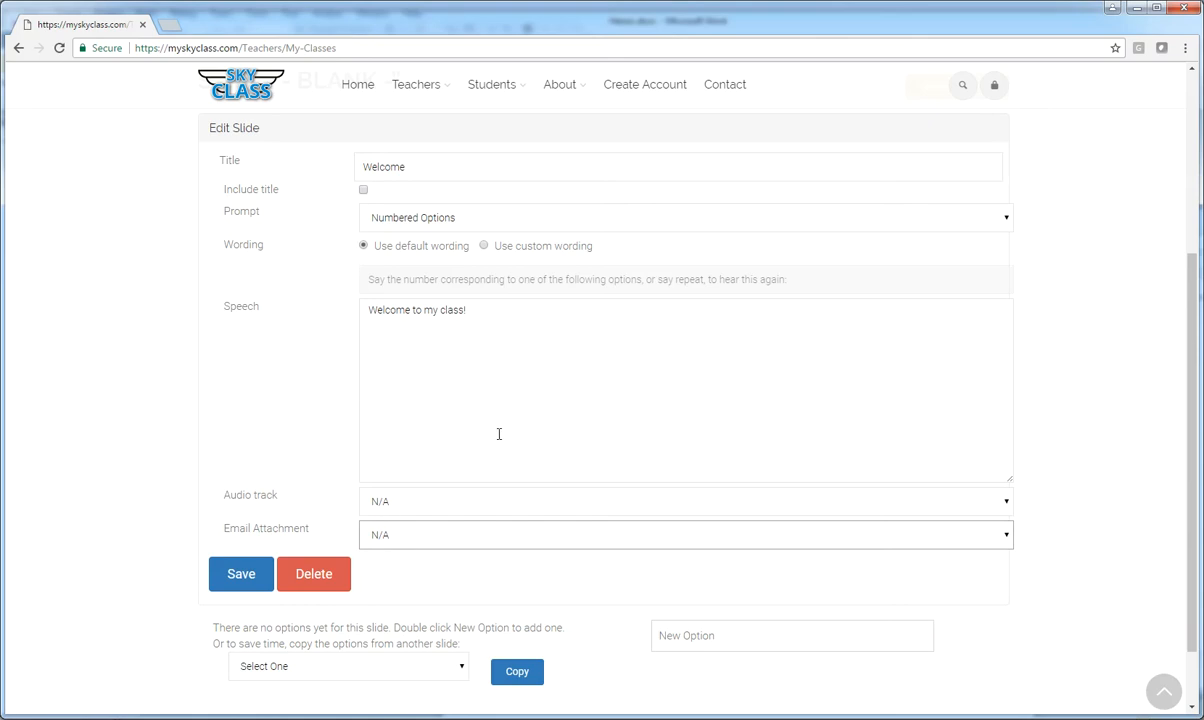
left_click(242, 575)
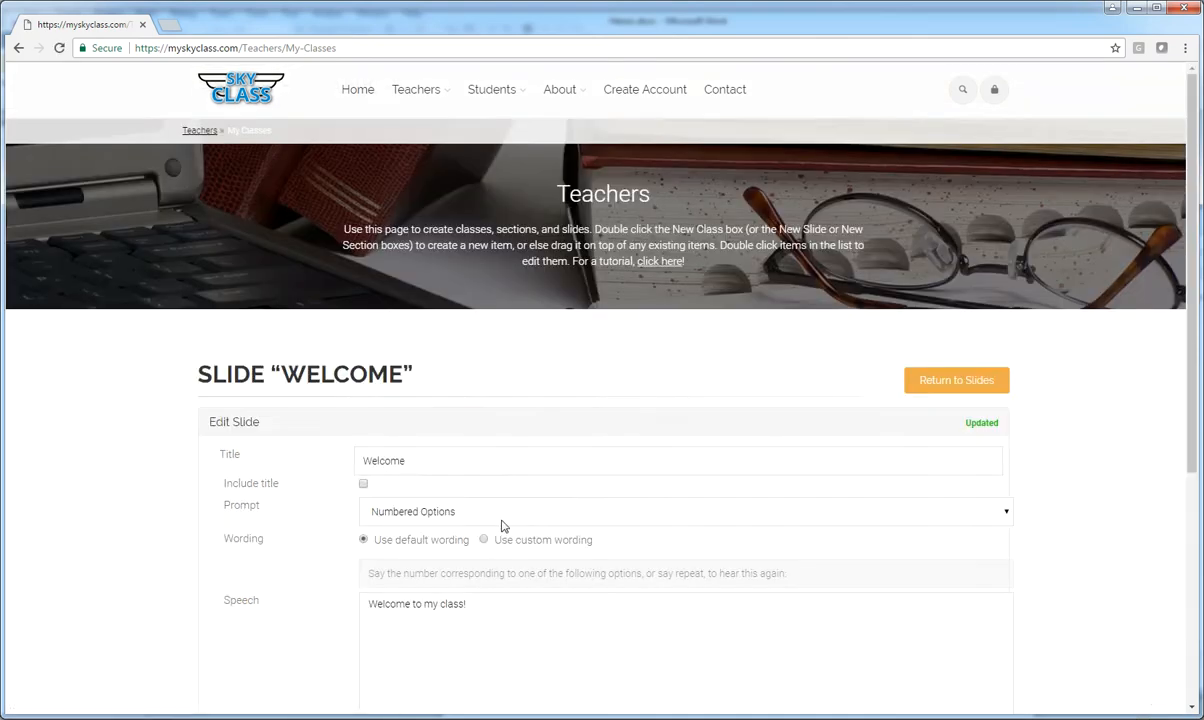
- Add two new options to the "Welcome" slide, the second placed below the first
scroll(1048, 306, "down", 1)
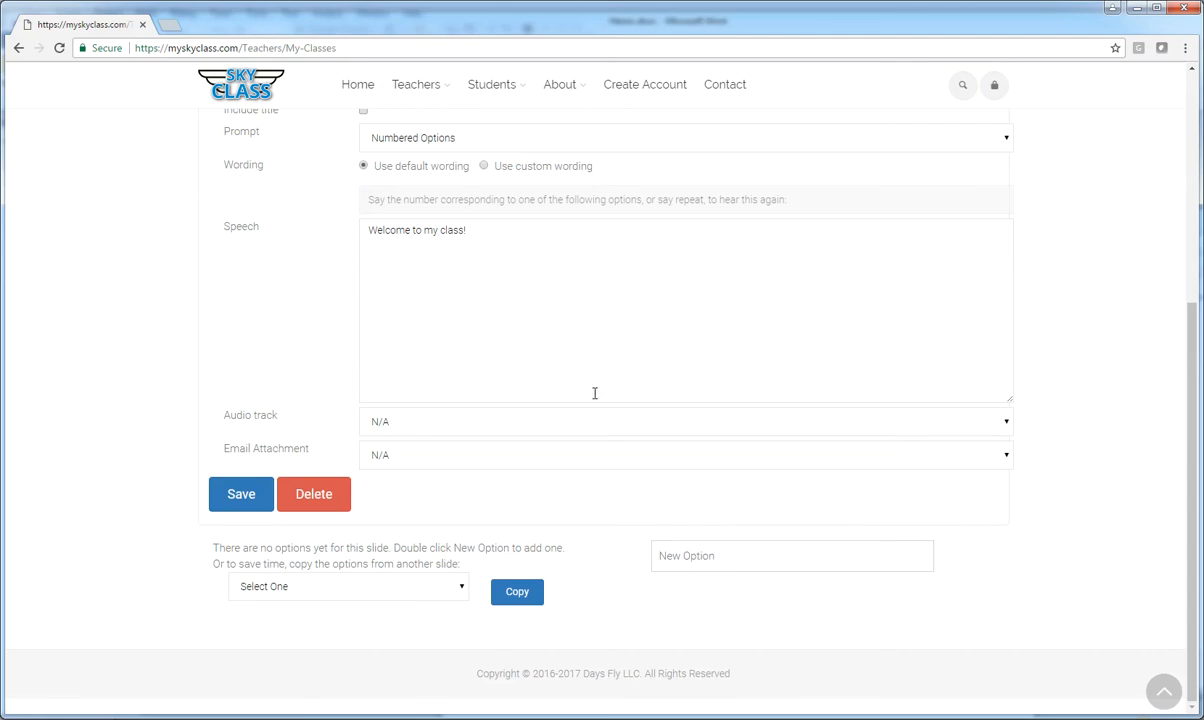
scroll(594, 392, "up", 2)
scroll(586, 384, "down", 1)
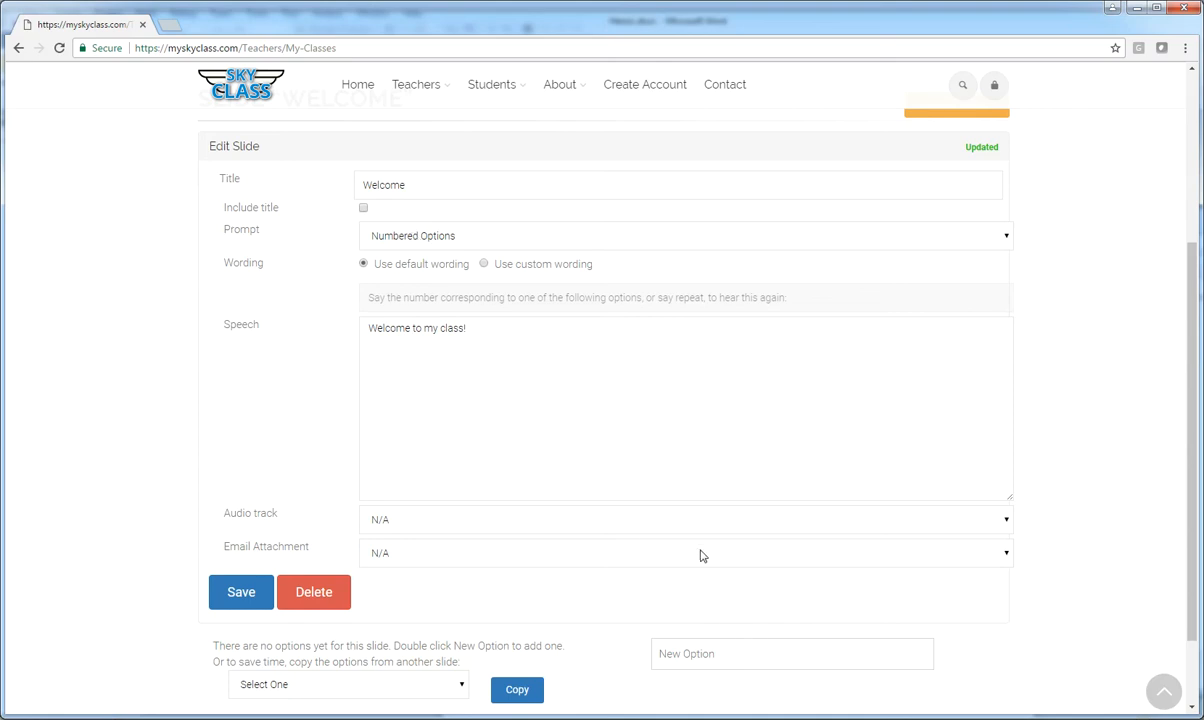
scroll(620, 454, "down", 1)
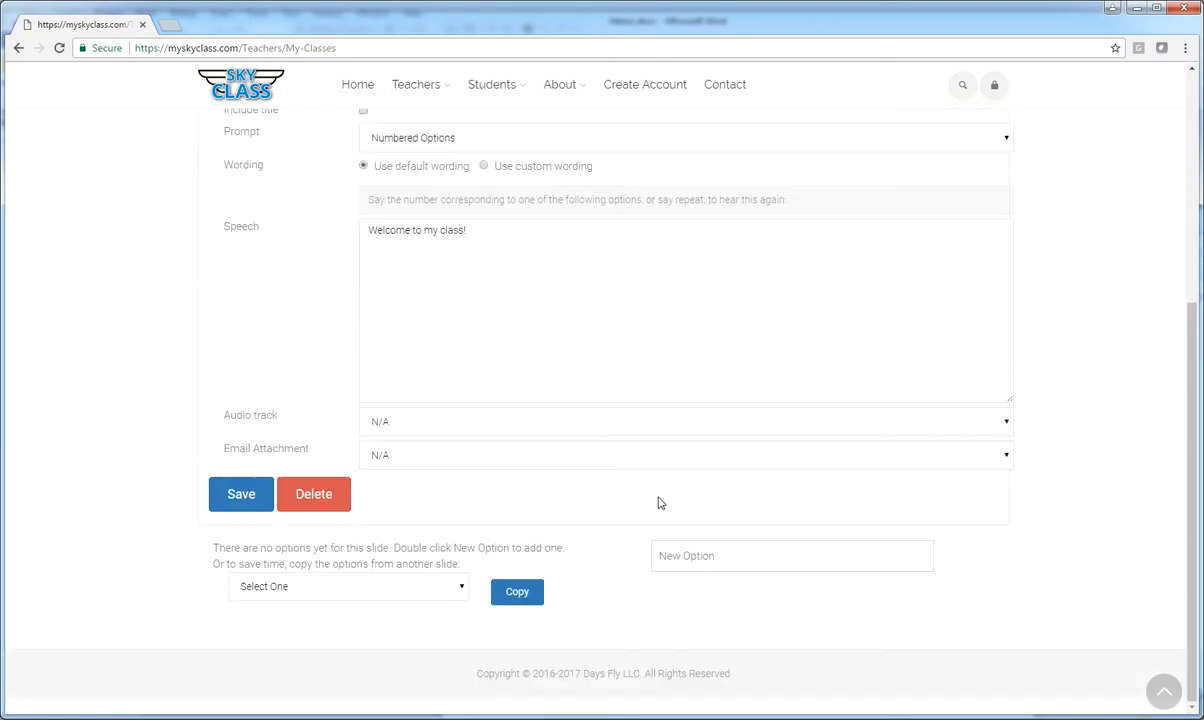
double_click(708, 559)
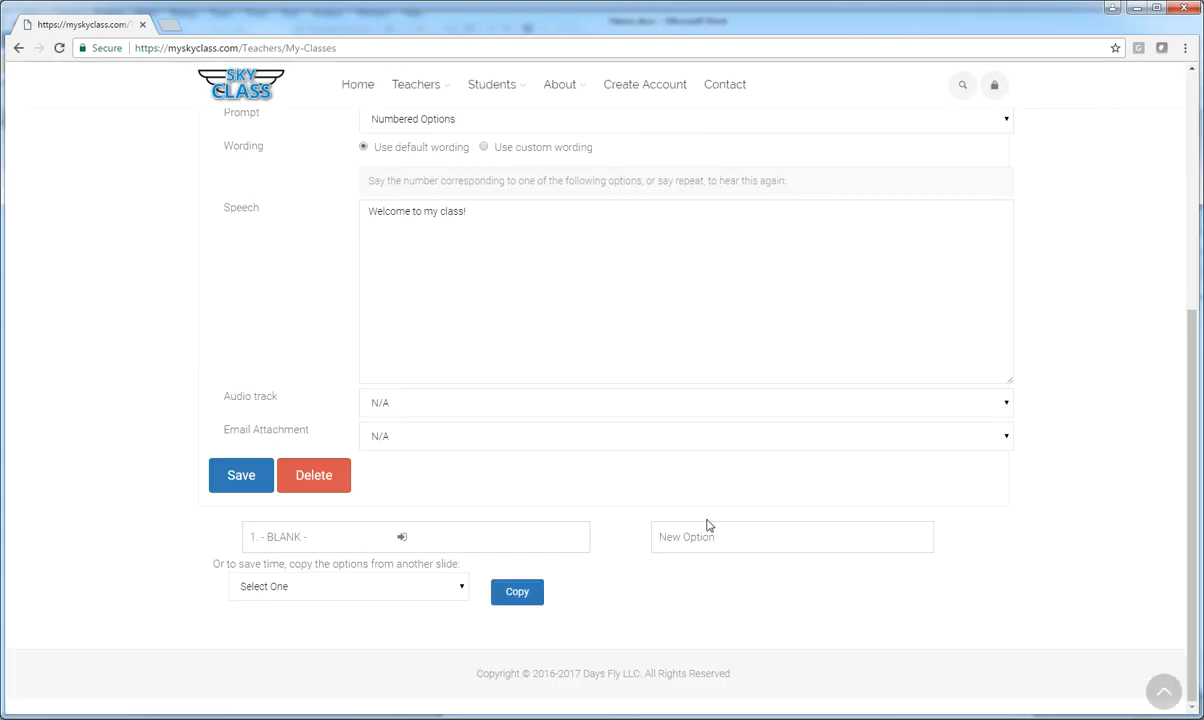
left_click_drag(701, 543, 280, 582)
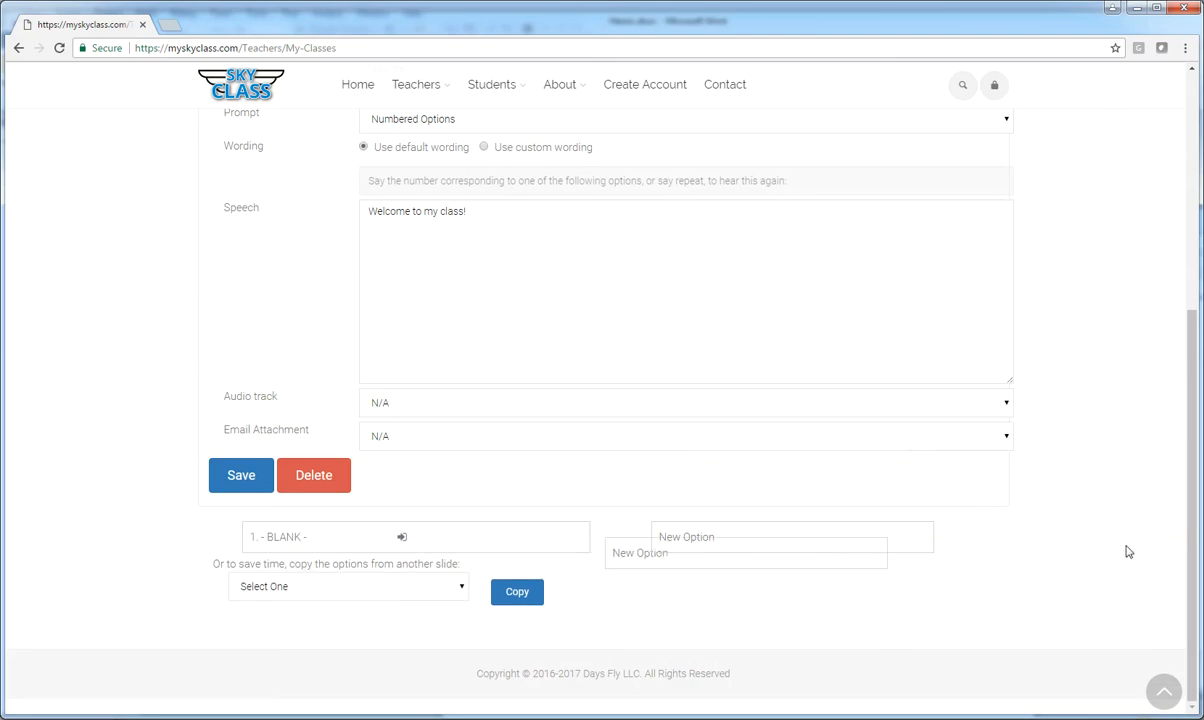
left_click_drag(765, 553, 350, 592)
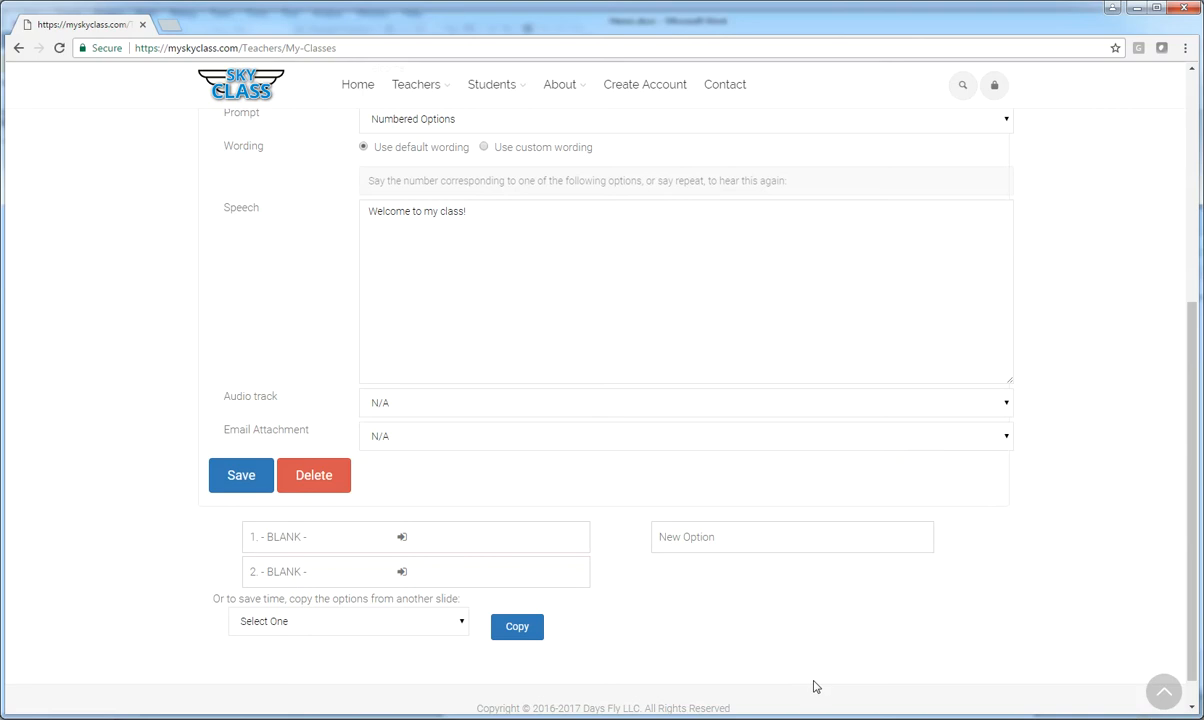
- Give the first blank option the speech "Let's end the class", leading to the "End of the class" slide, and save it
double_click(283, 541)
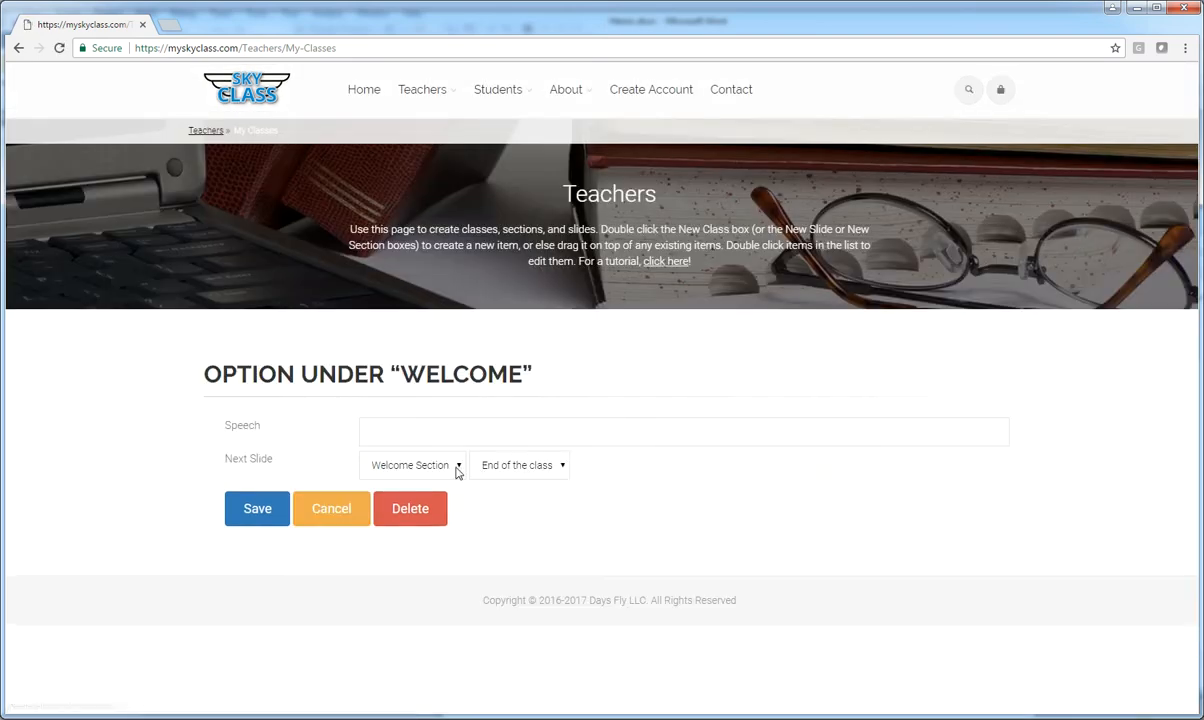
left_click(446, 430)
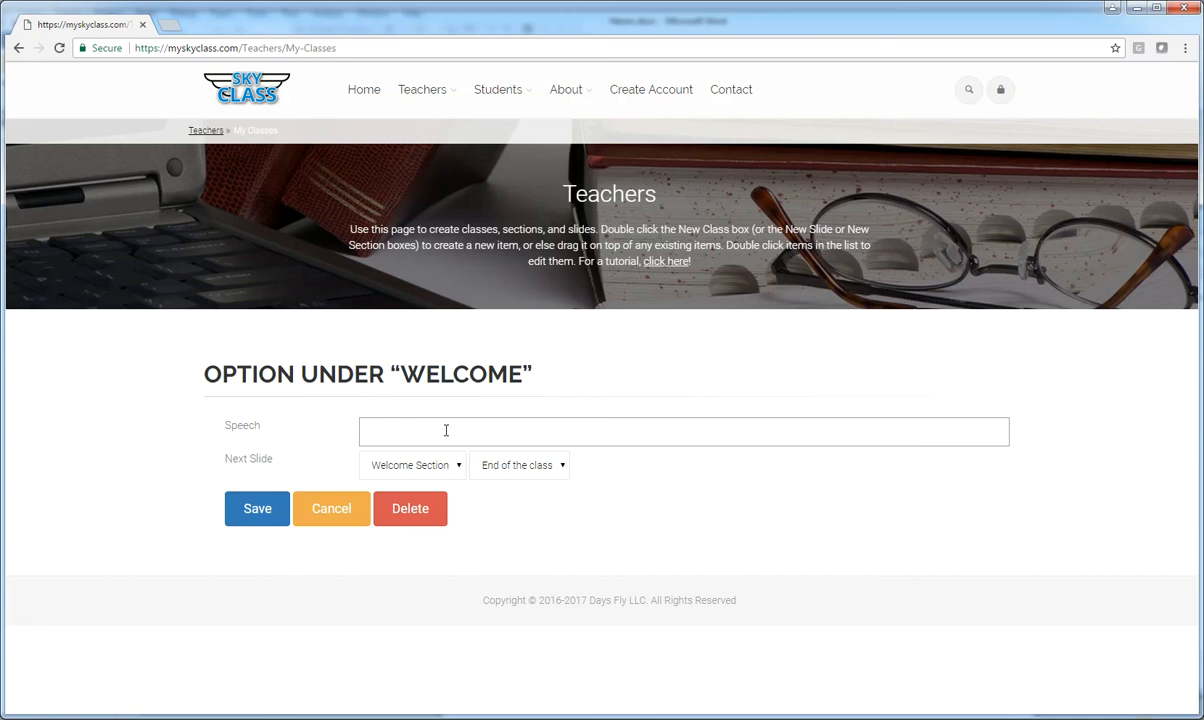
type("Let's end the class")
left_click(518, 472)
left_click(518, 472)
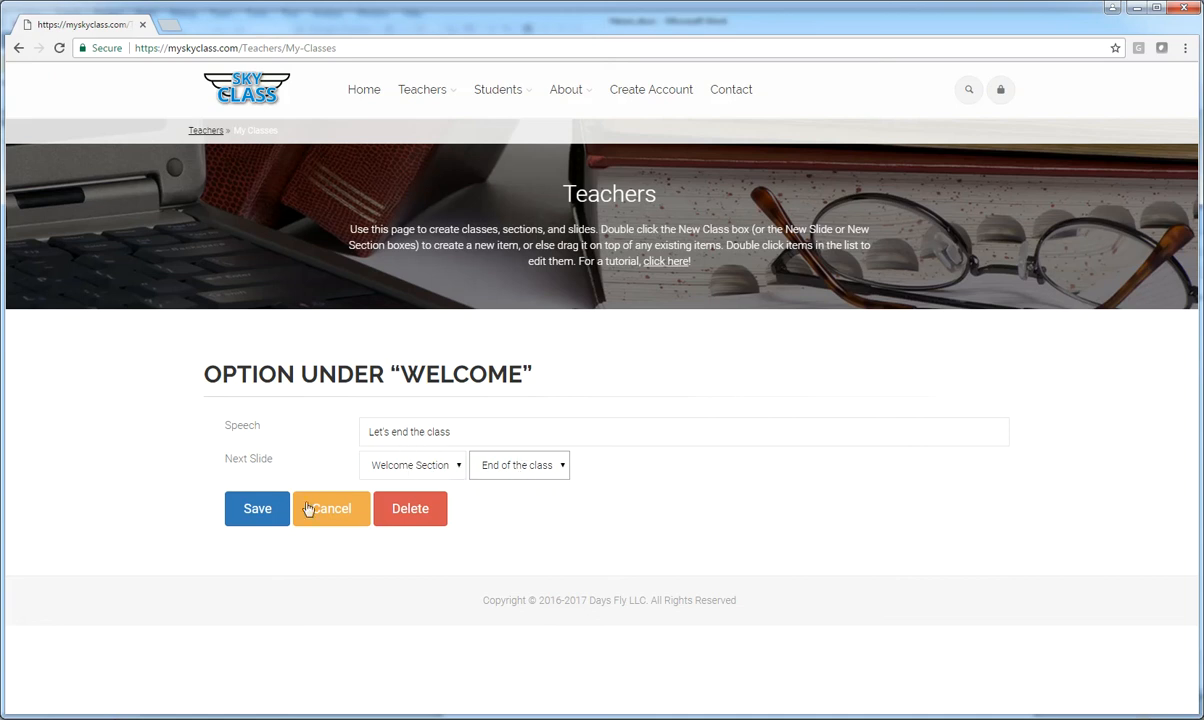
left_click(272, 518)
- Give the second blank option the speech "I want to end the class.", leading to the "End of the class" slide, and save it
scroll(596, 617, "down", 5)
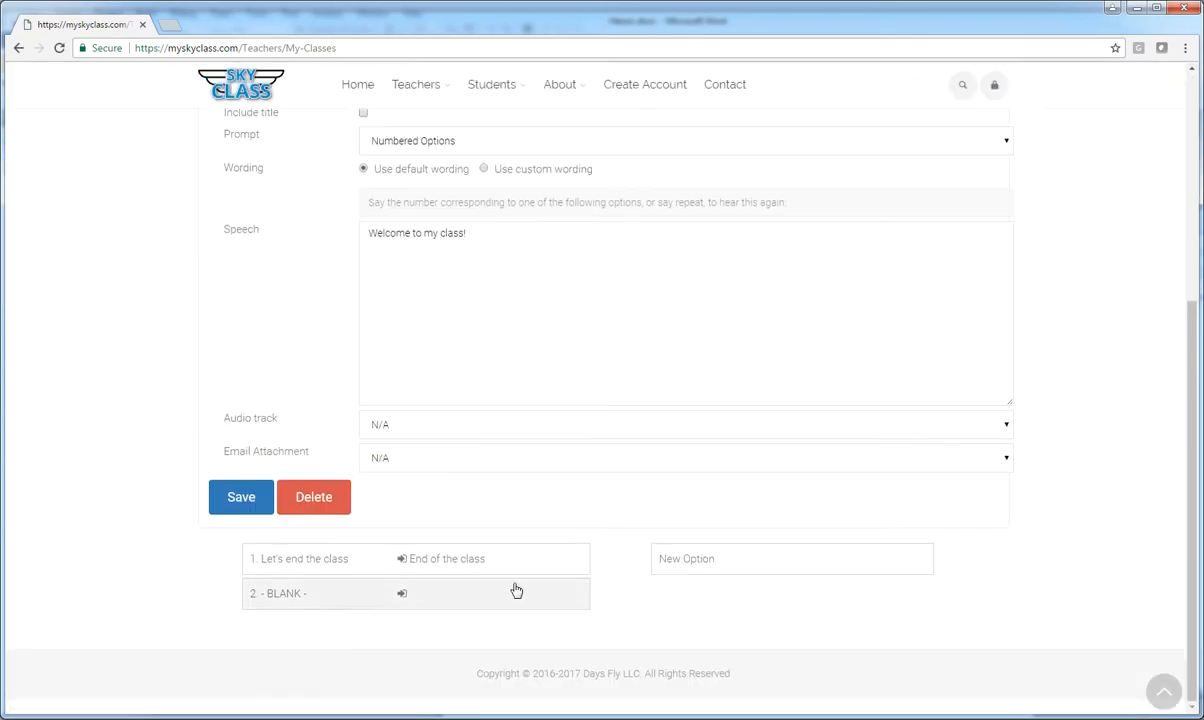
double_click(277, 597)
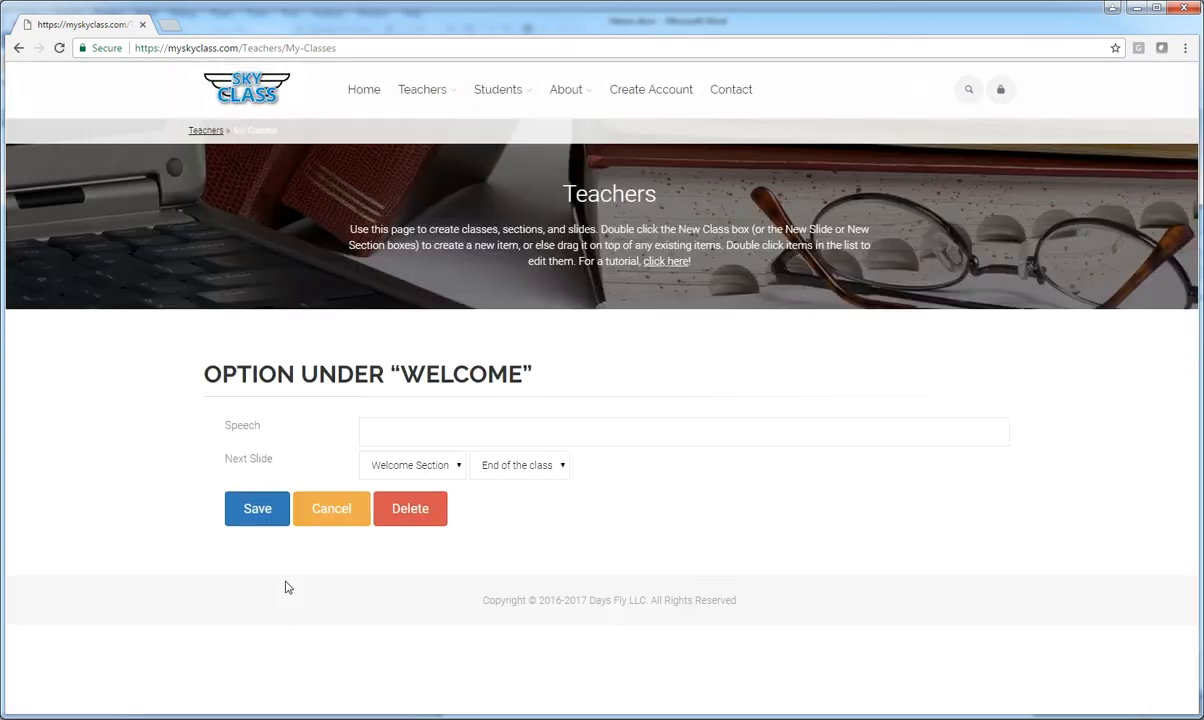
left_click(529, 473)
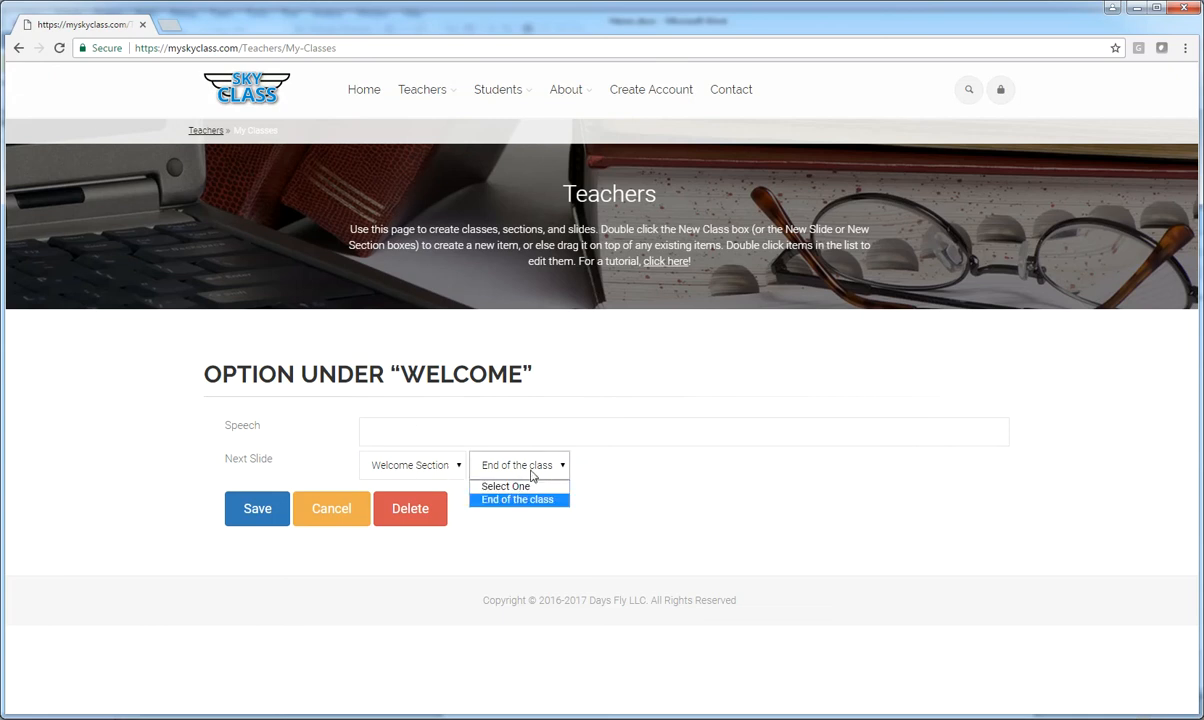
left_click(533, 476)
left_click(426, 437)
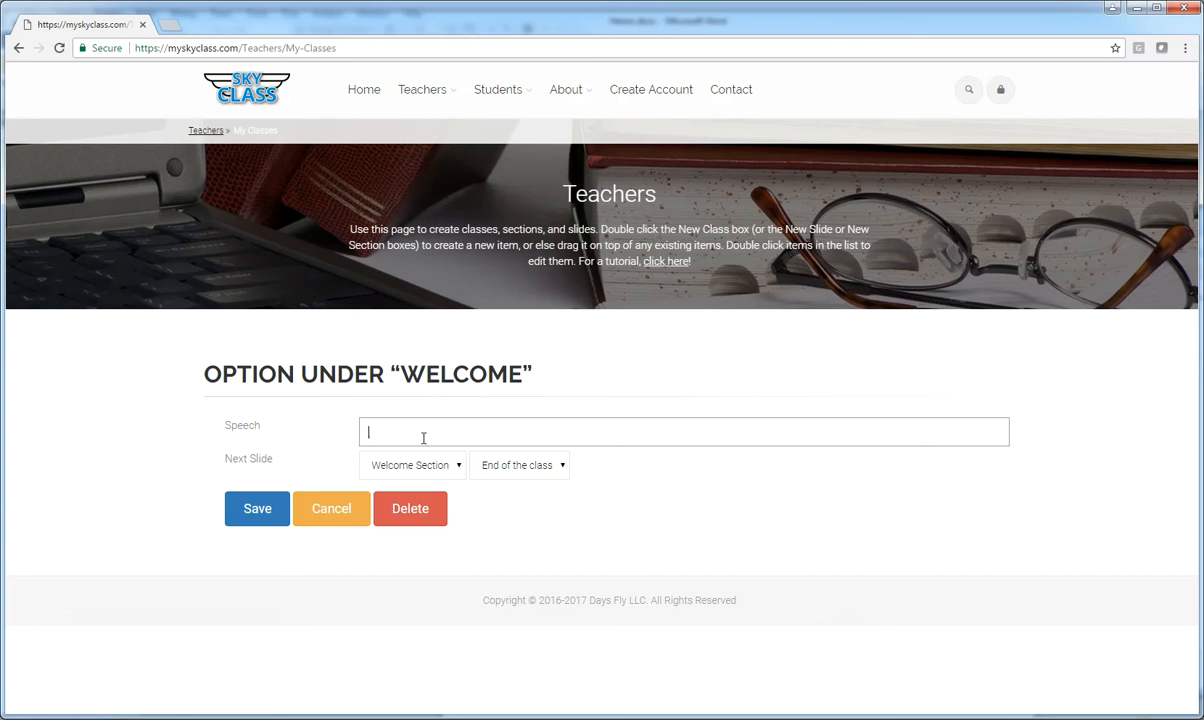
type("I want t")
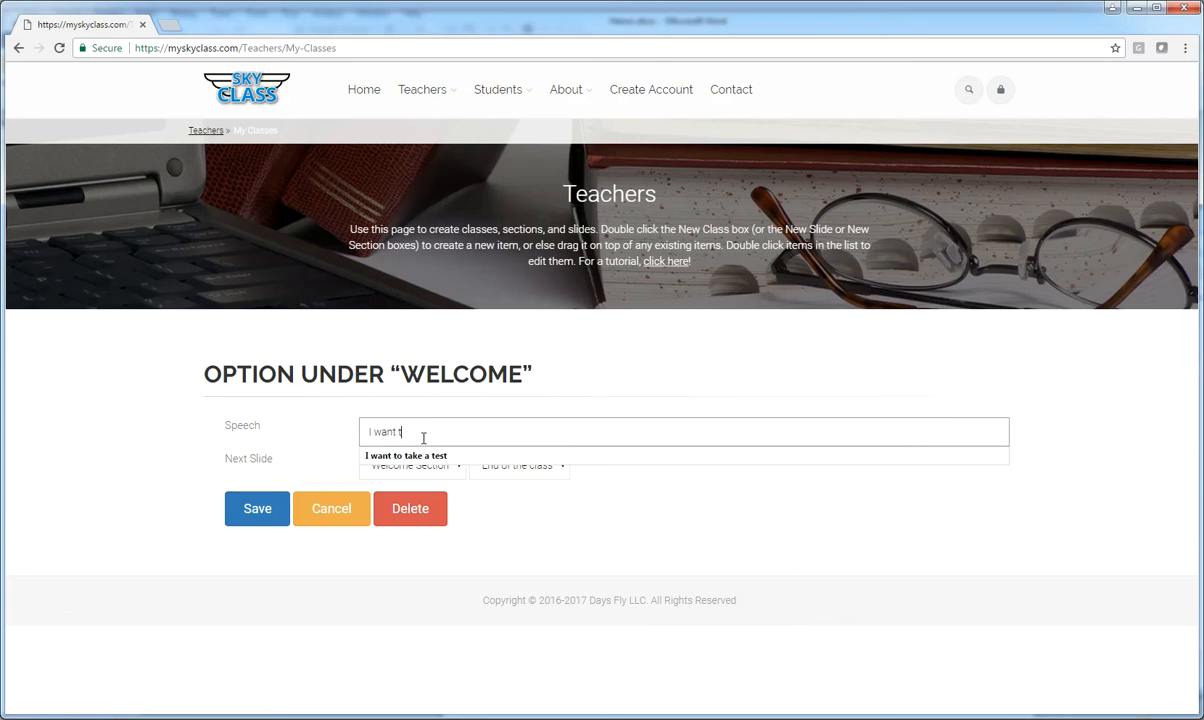
type("o end the class")
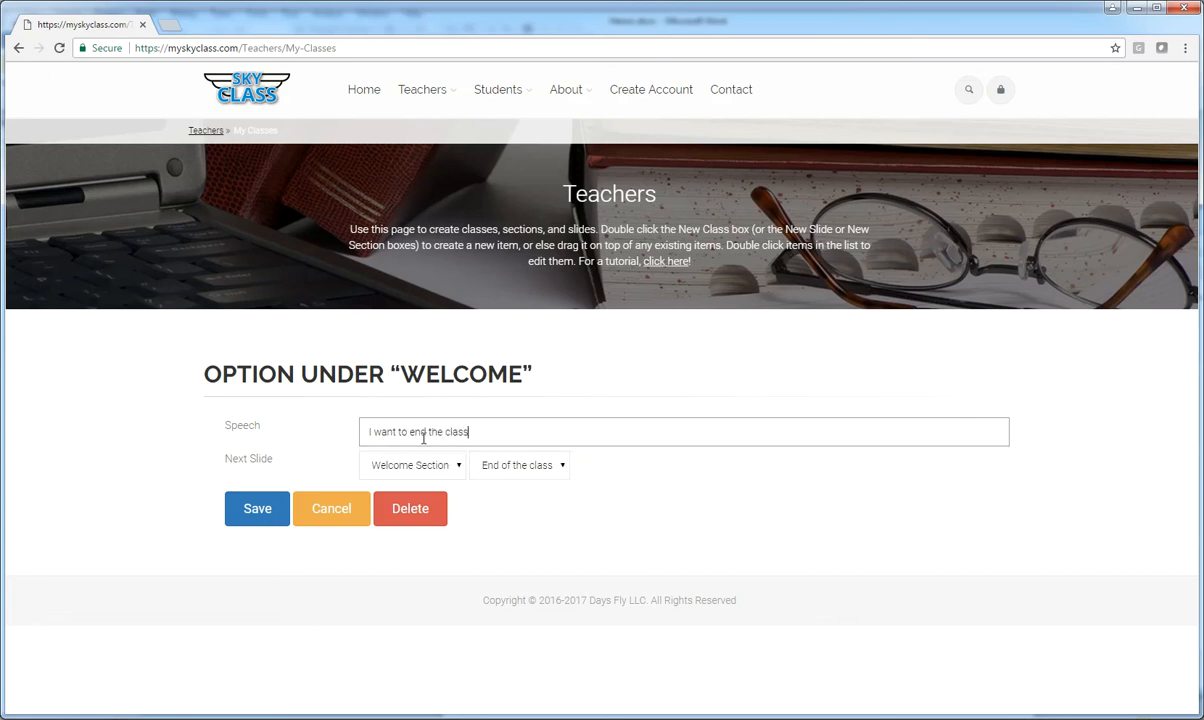
left_click(263, 508)
scroll(618, 559, "down", 4)
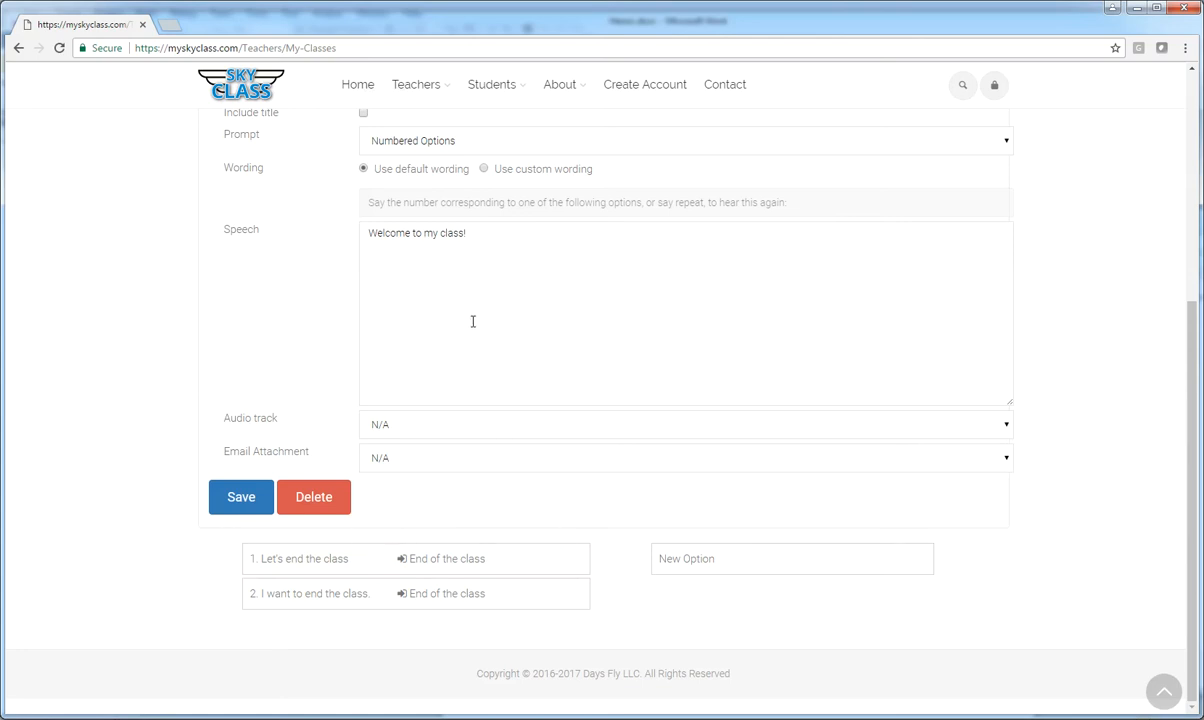
scroll(489, 349, "up", 2)
scroll(489, 368, "down", 2)
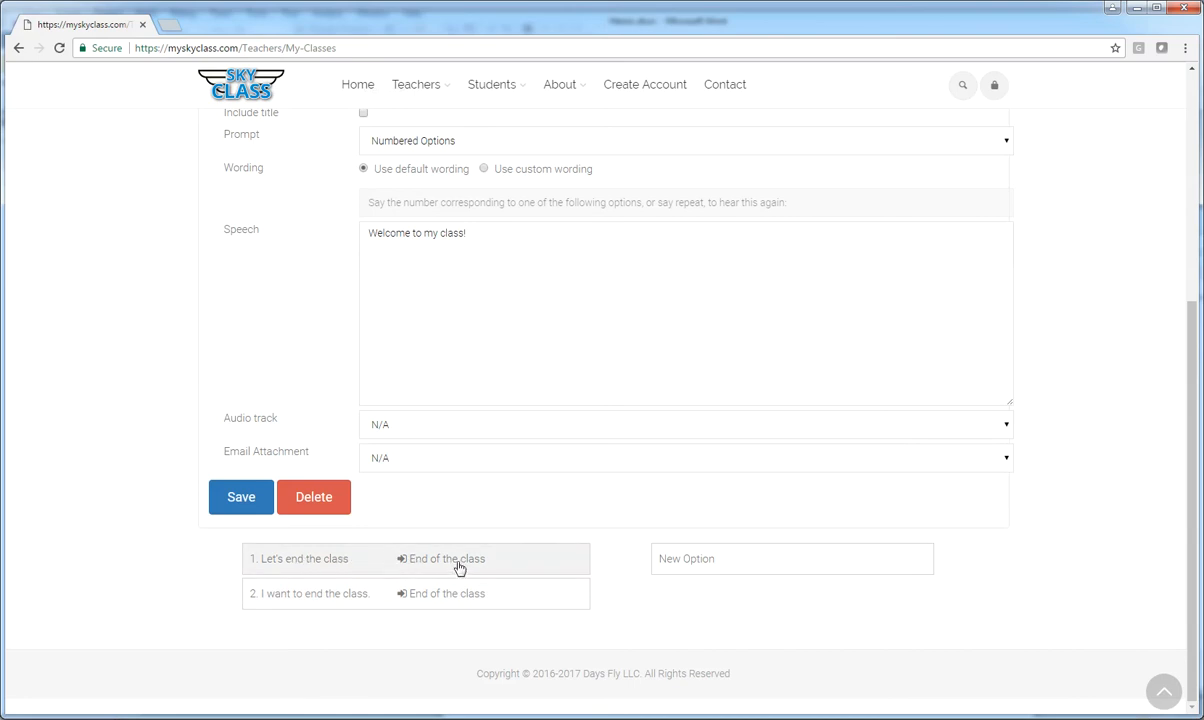
- Open the "Let's end the class" option, examine the sections and slides offered for its next slide, and close it without saving
double_click(336, 566)
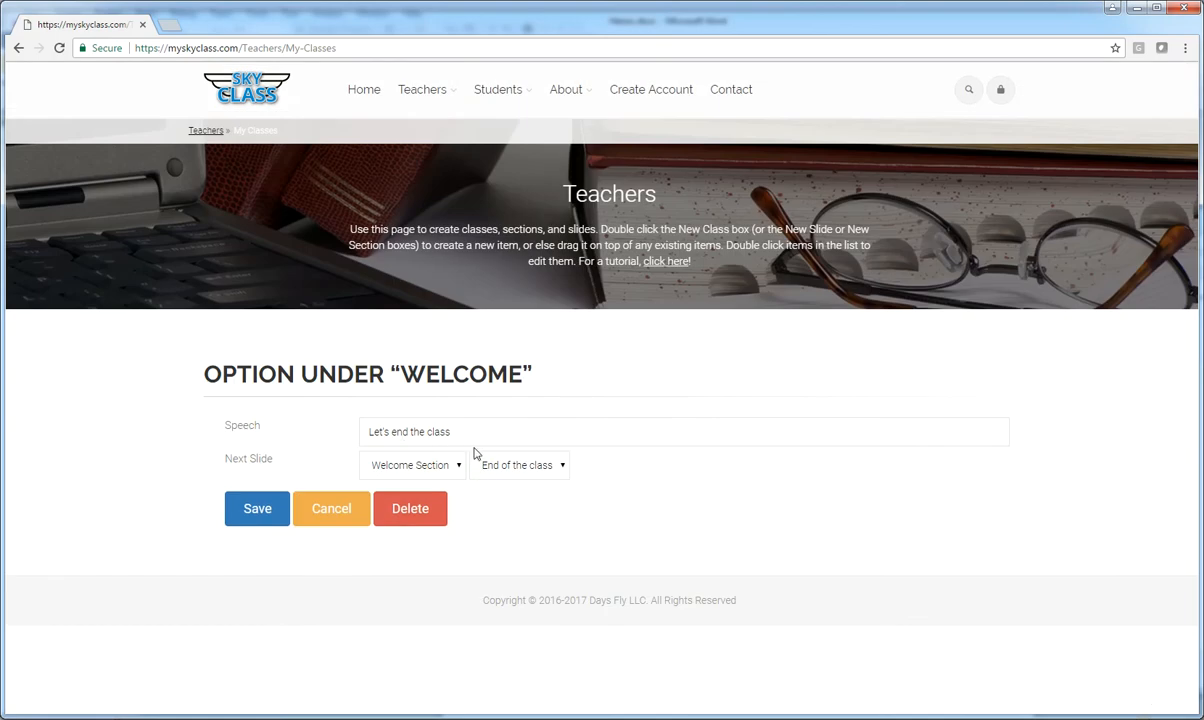
left_click(420, 470)
left_click(417, 467)
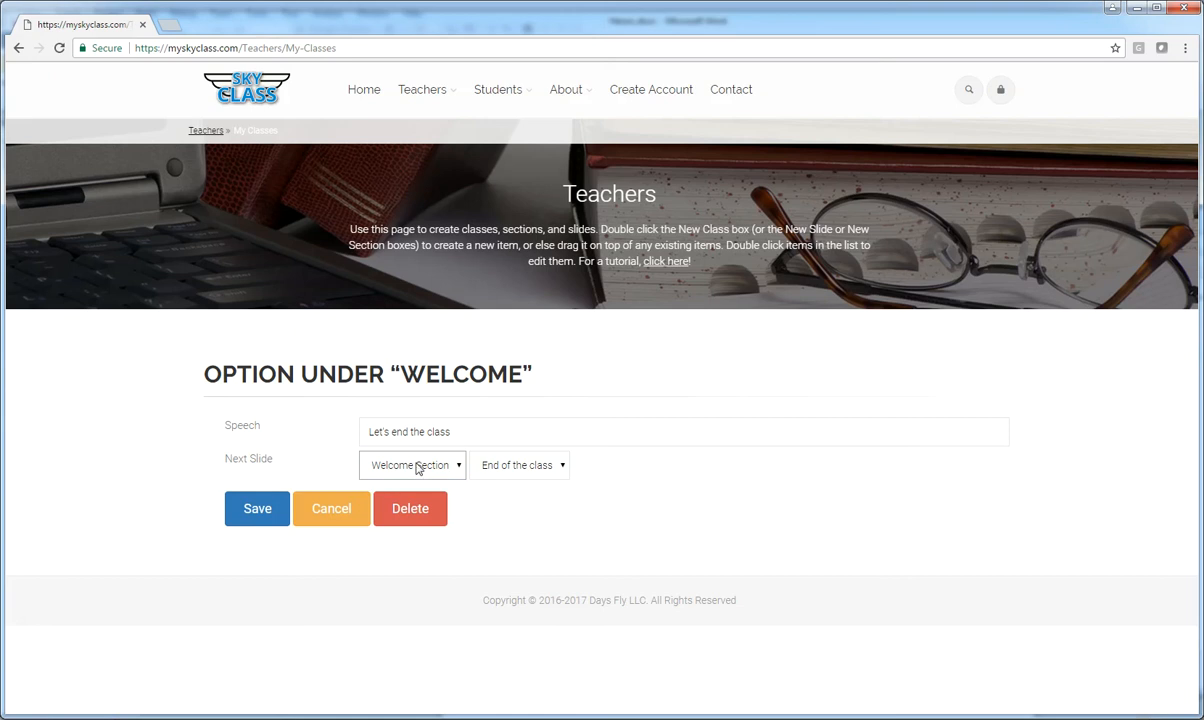
left_click(409, 472)
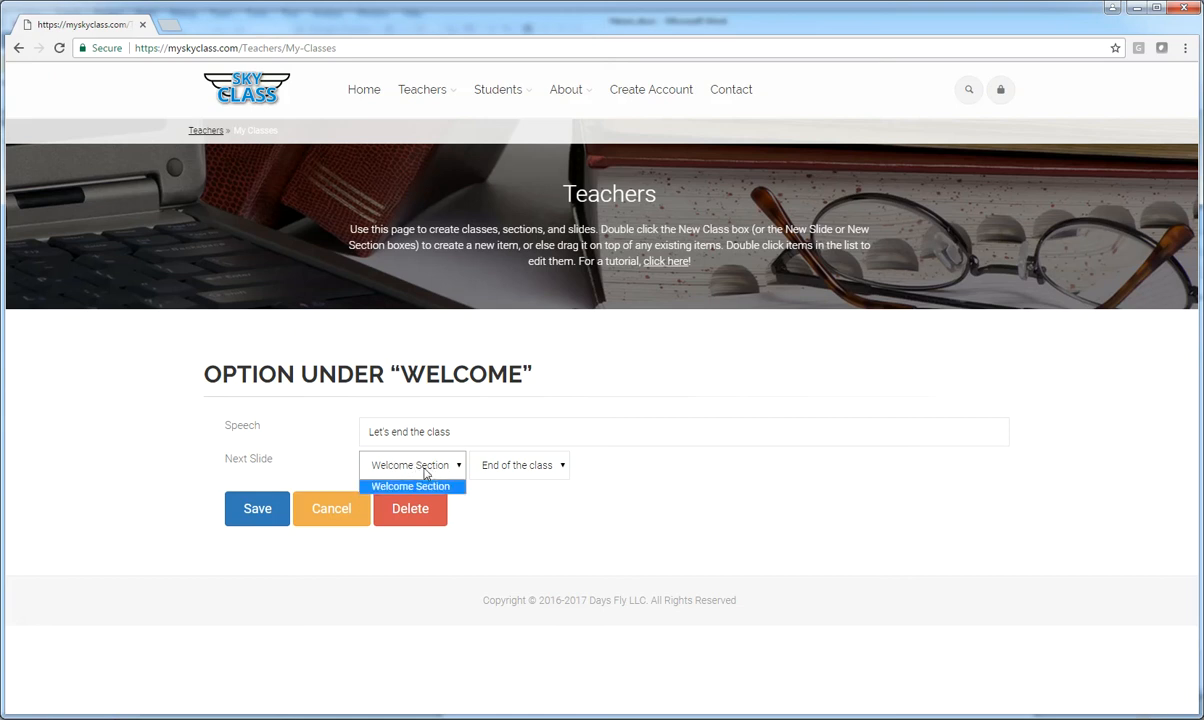
left_click(395, 473)
left_click(420, 466)
left_click(528, 470)
left_click(528, 472)
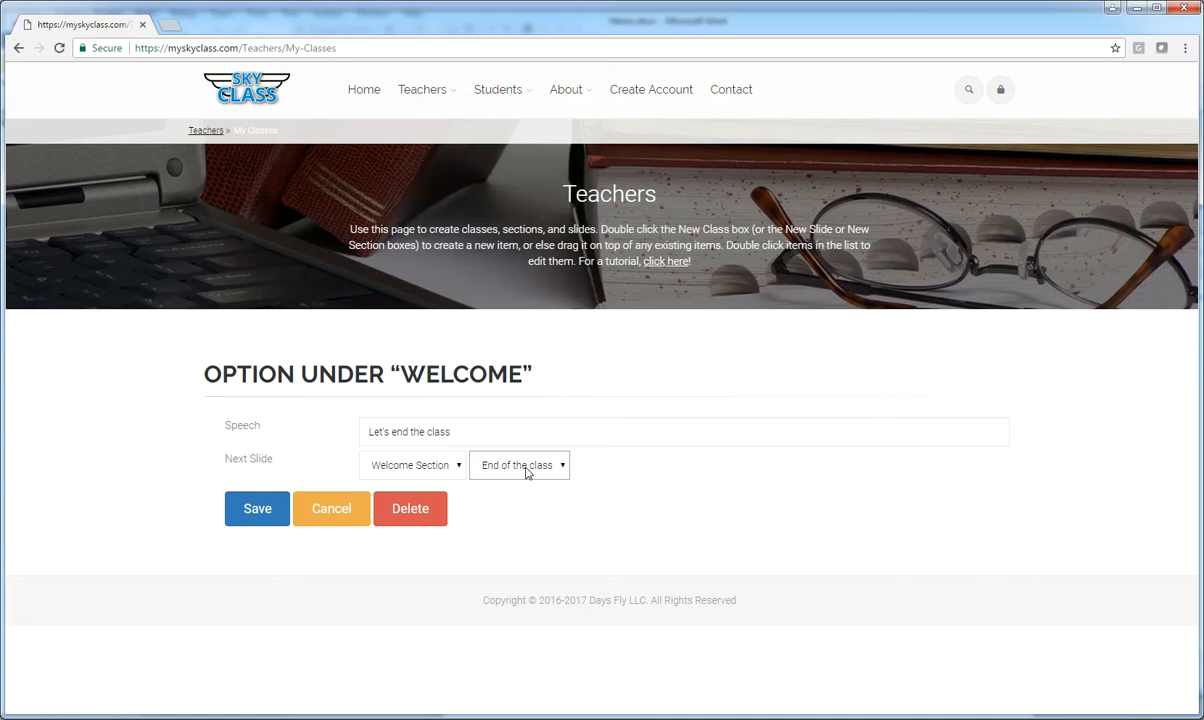
left_click(538, 468)
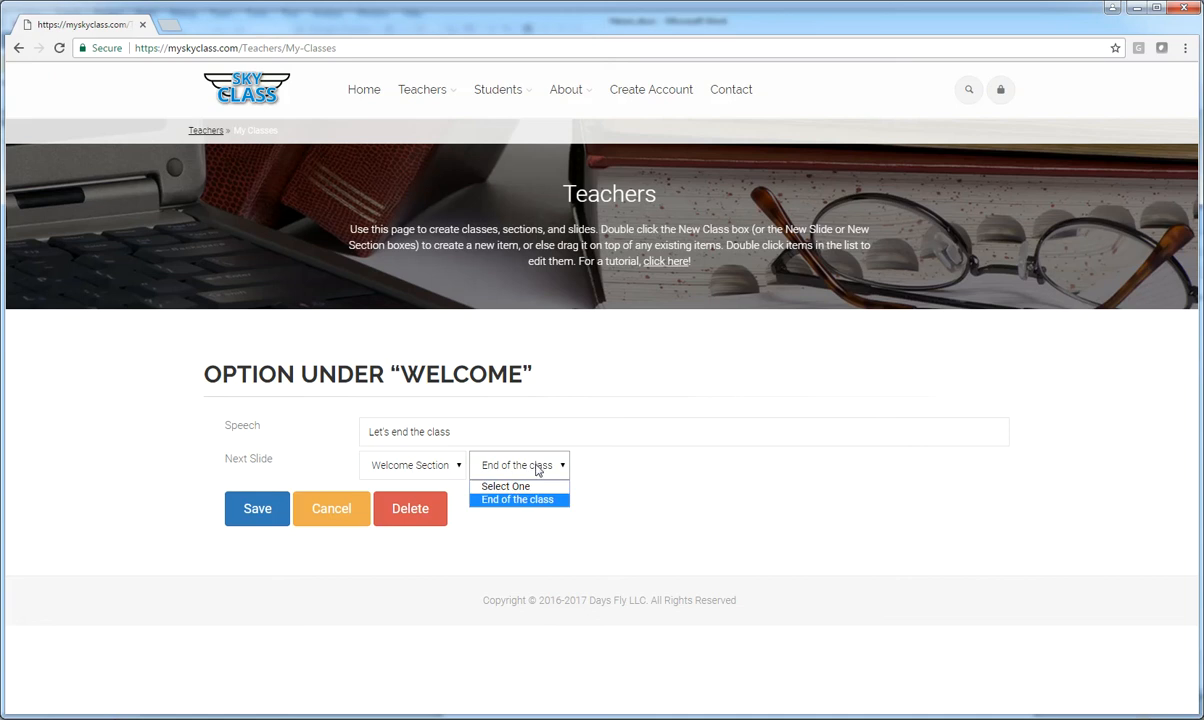
left_click(512, 497)
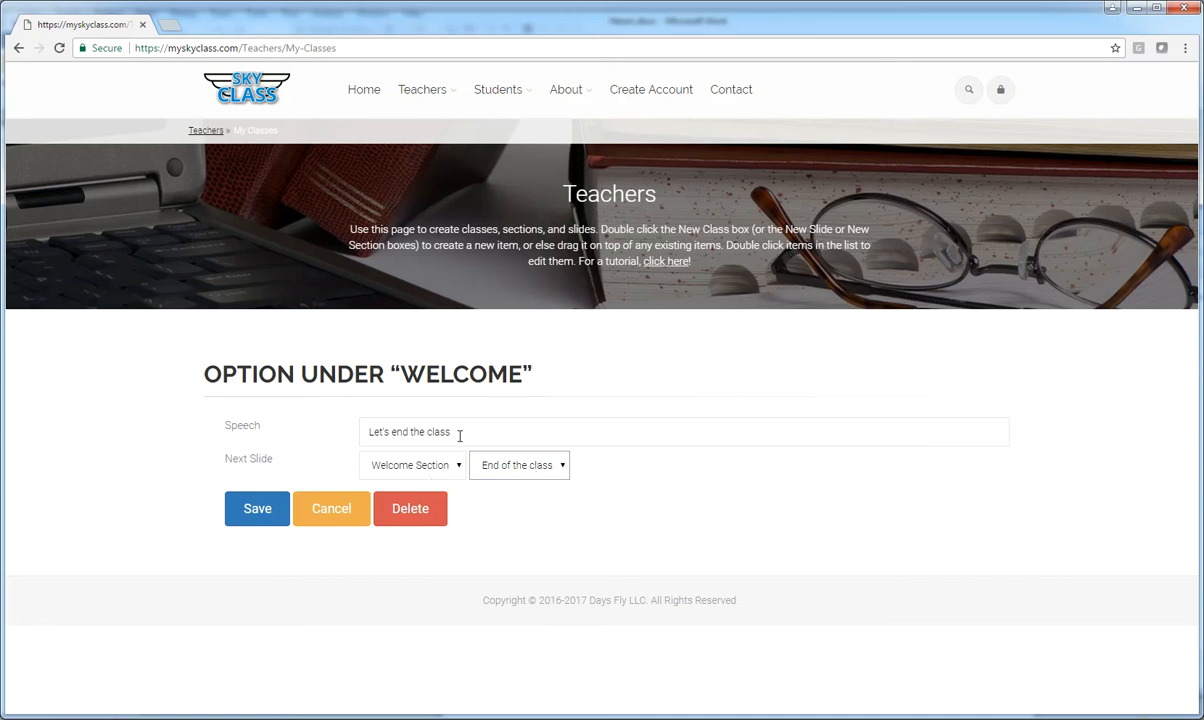
left_click(422, 473)
left_click(532, 473)
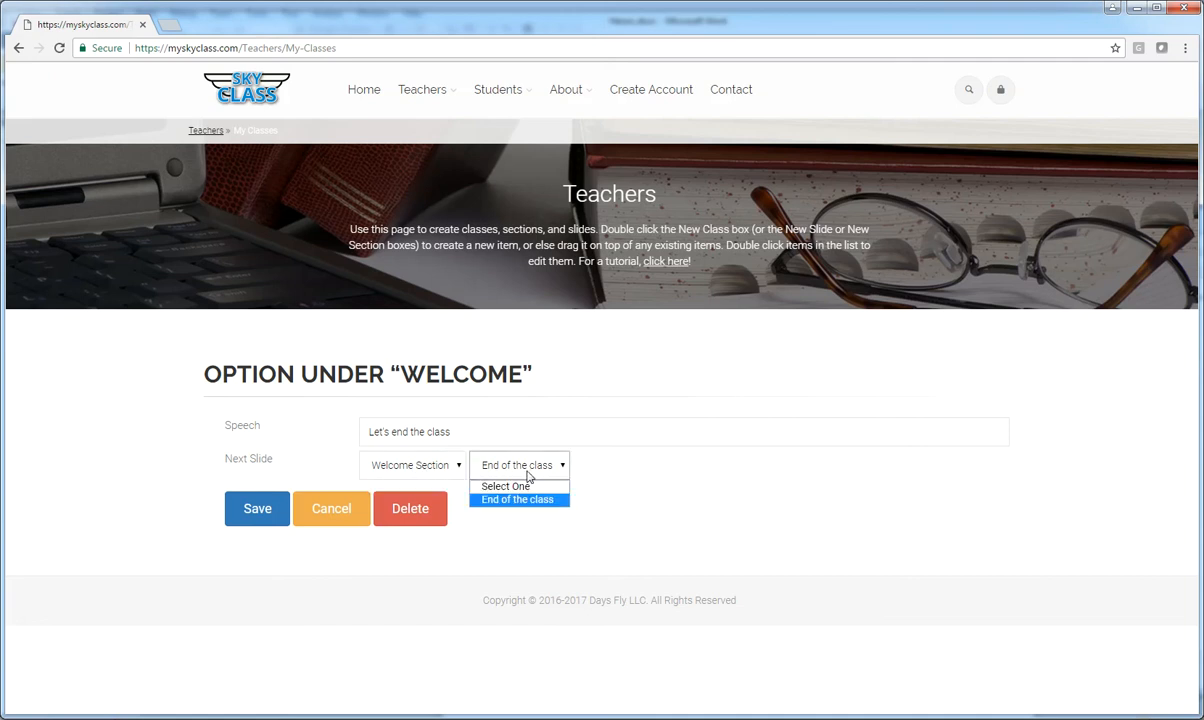
left_click(532, 474)
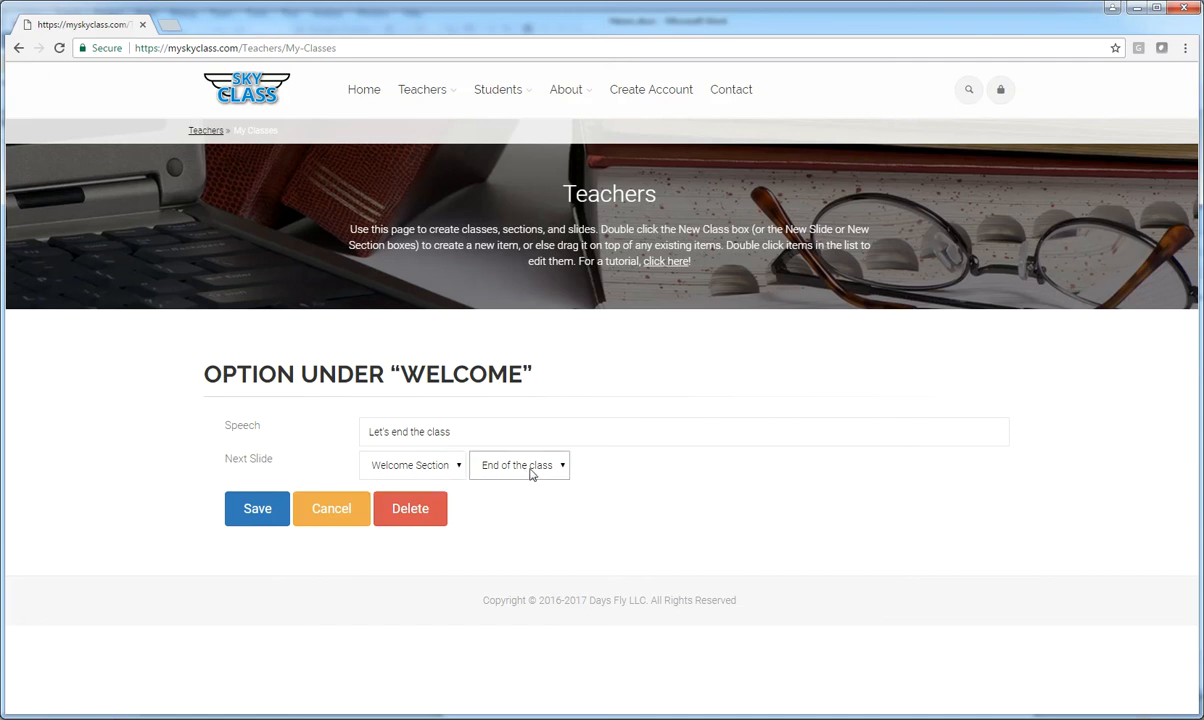
left_click(334, 518)
- Review the "Welcome" slide, return to the slides in "Welcome Section", and look over the slides and their options
scroll(634, 591, "down", 4)
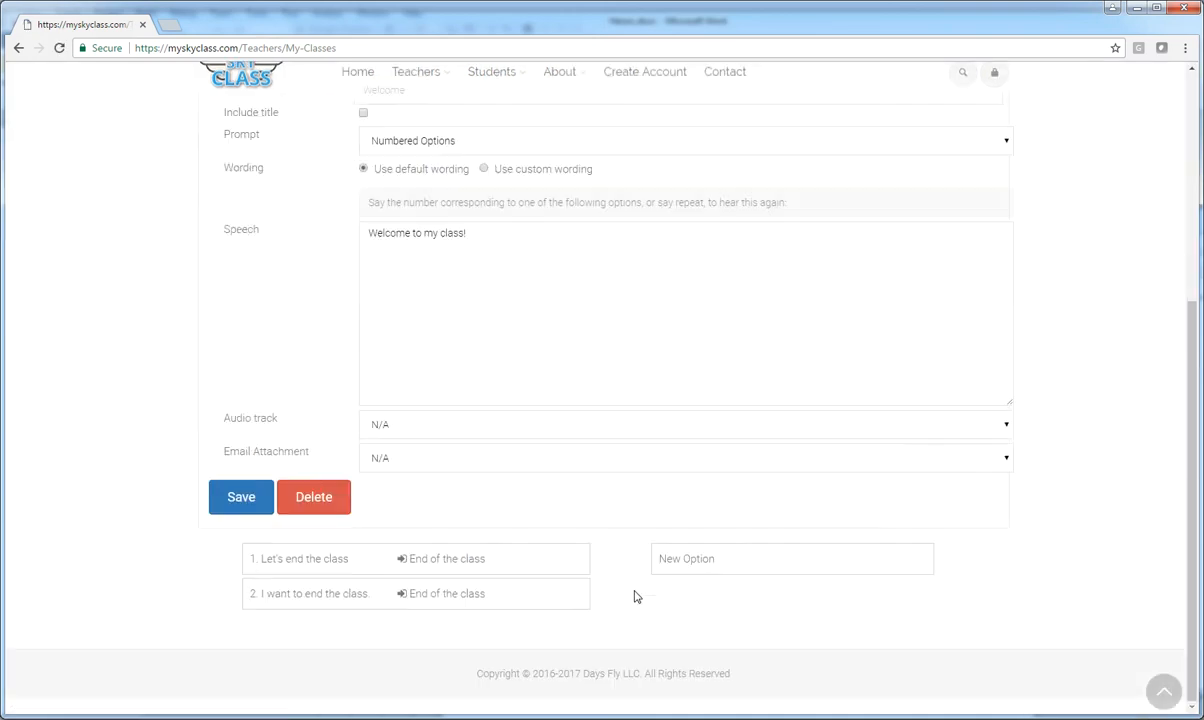
scroll(643, 521, "up", 3)
scroll(653, 470, "up", 1)
scroll(664, 435, "down", 3)
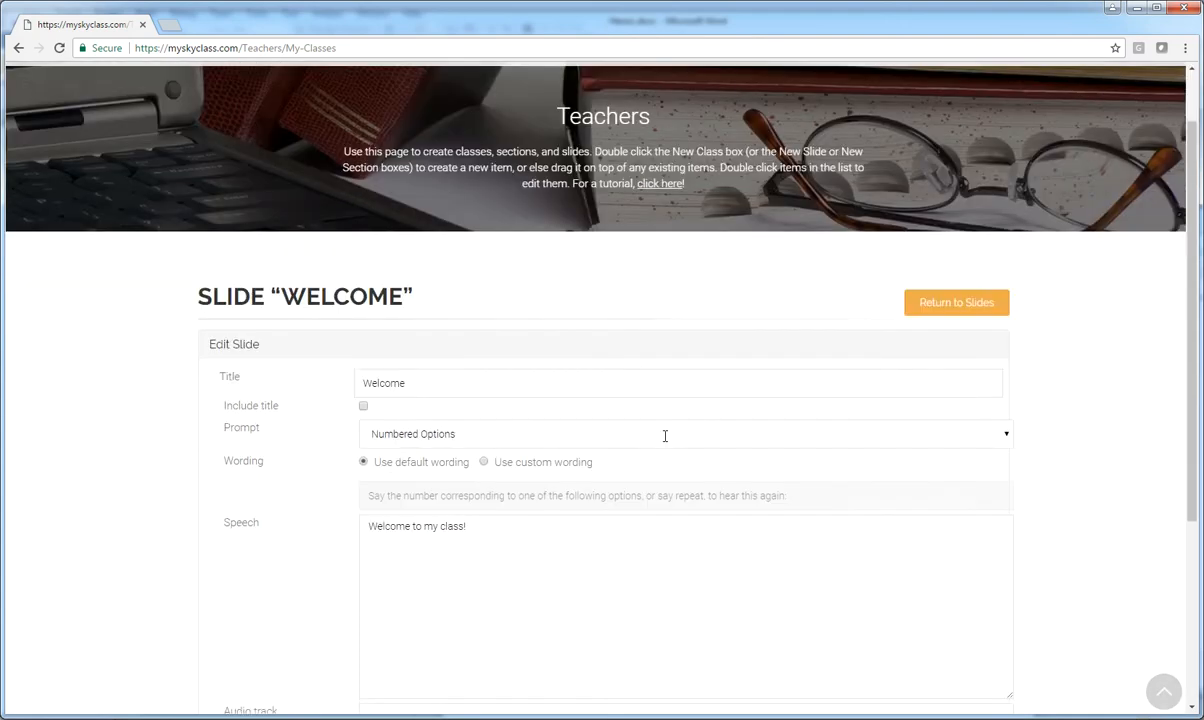
scroll(806, 266, "up", 2)
scroll(702, 368, "up", 2)
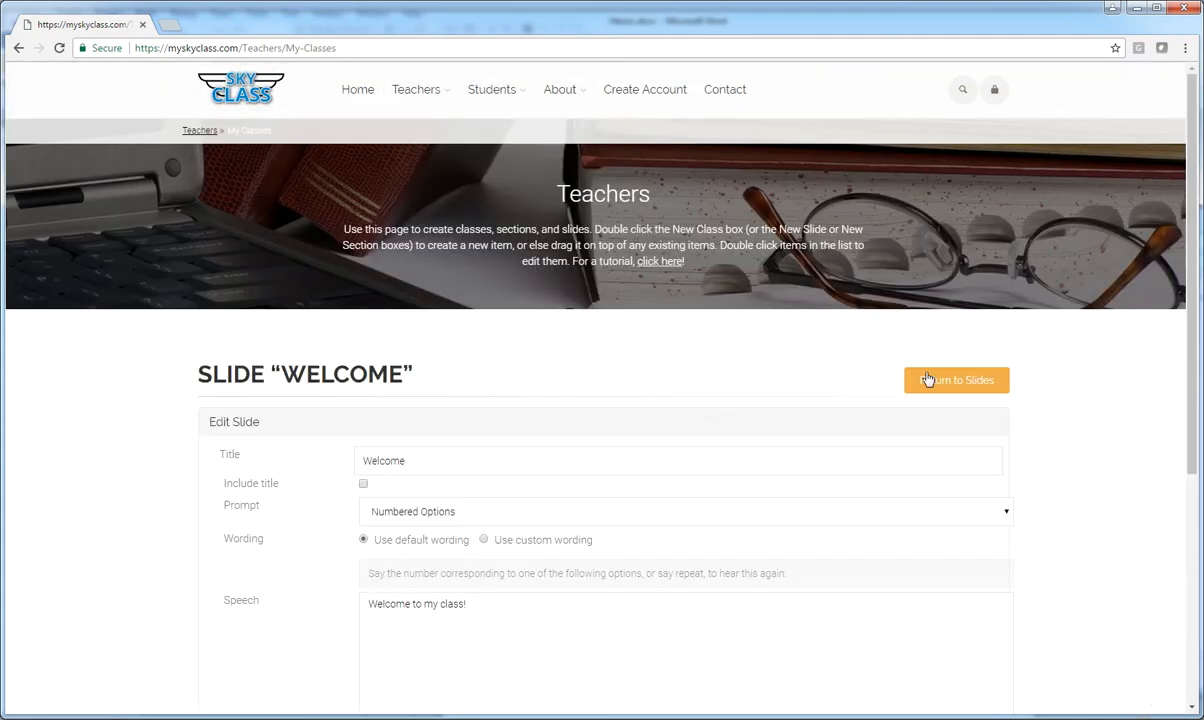
left_click(925, 384)
scroll(626, 478, "down", 2)
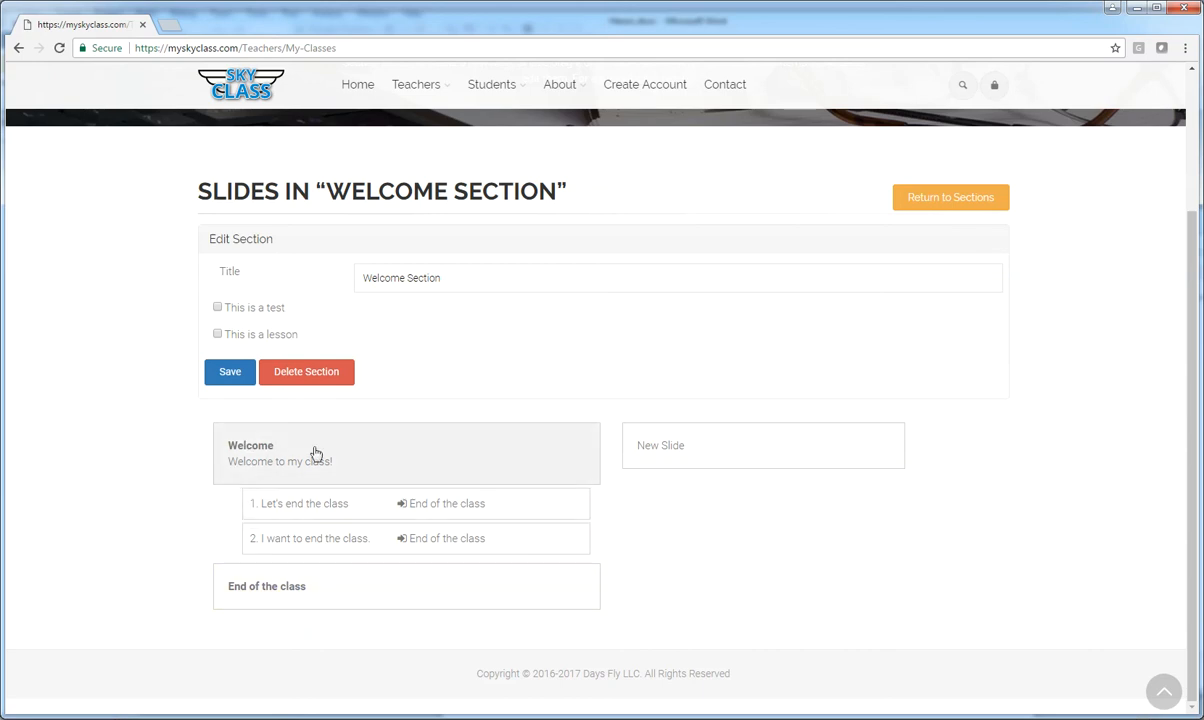
scroll(740, 364, "up", 1)
scroll(740, 364, "up", 2)
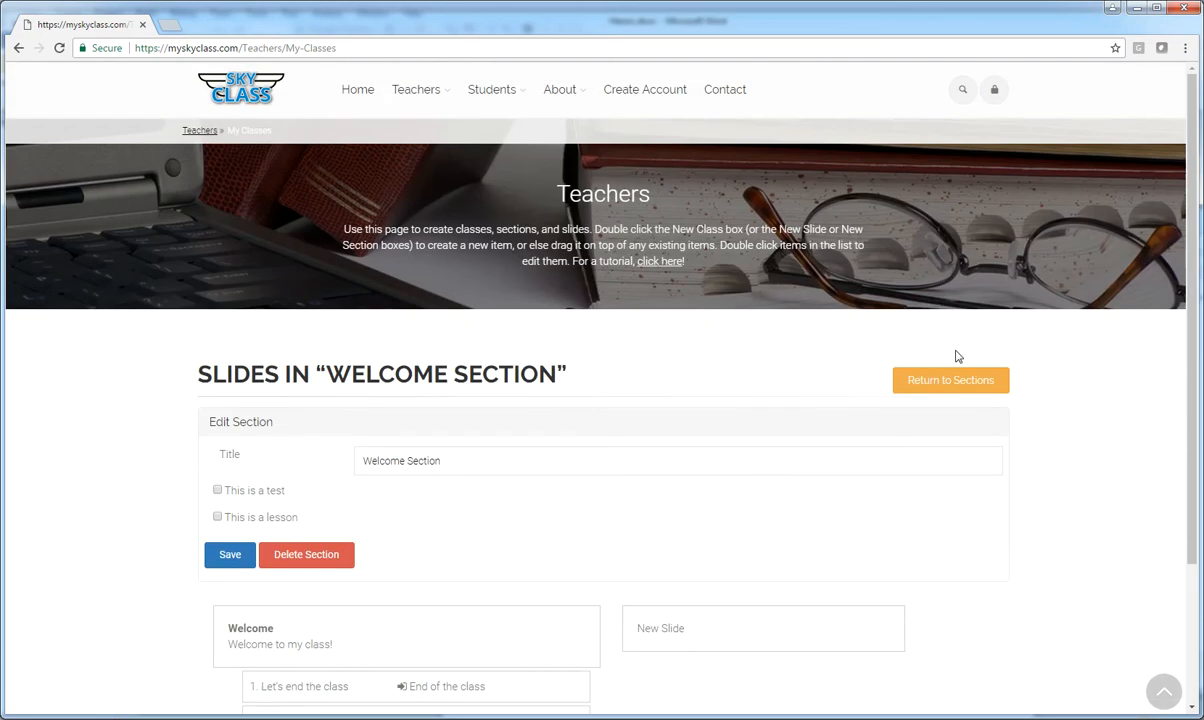
- Go back to the sections in "My Test Class", copy the class's registration code, and return to the class list
left_click(908, 381)
scroll(735, 413, "down", 3)
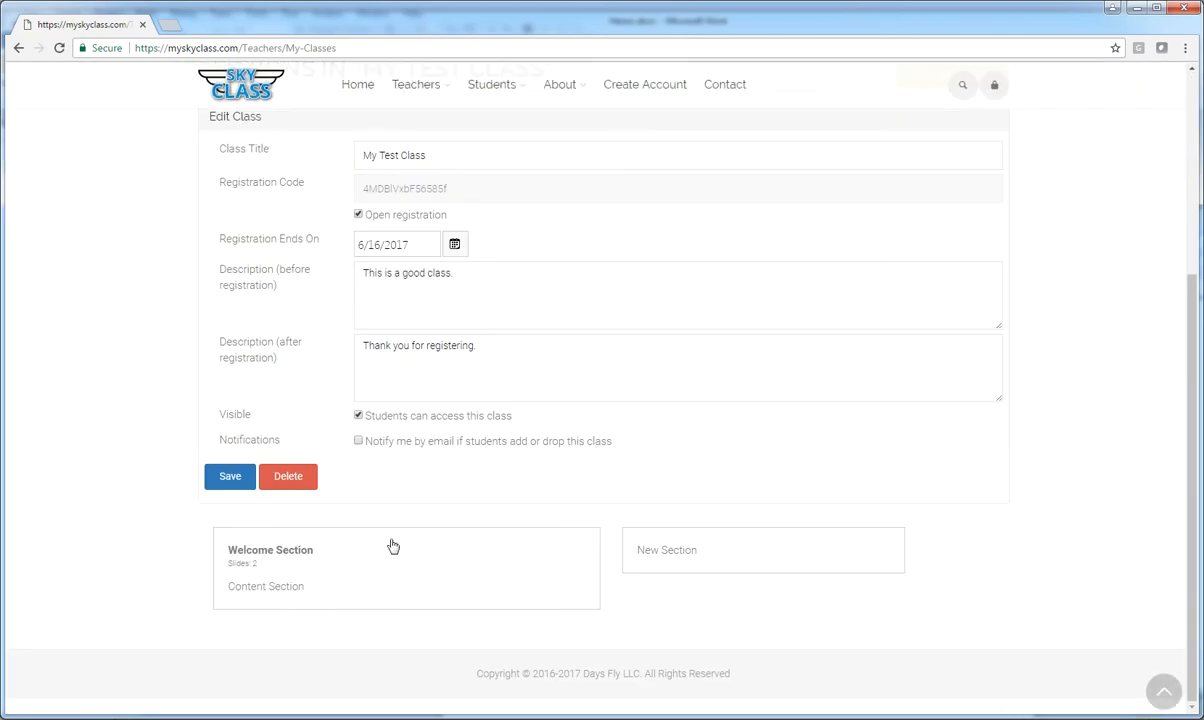
scroll(427, 559, "up", 2)
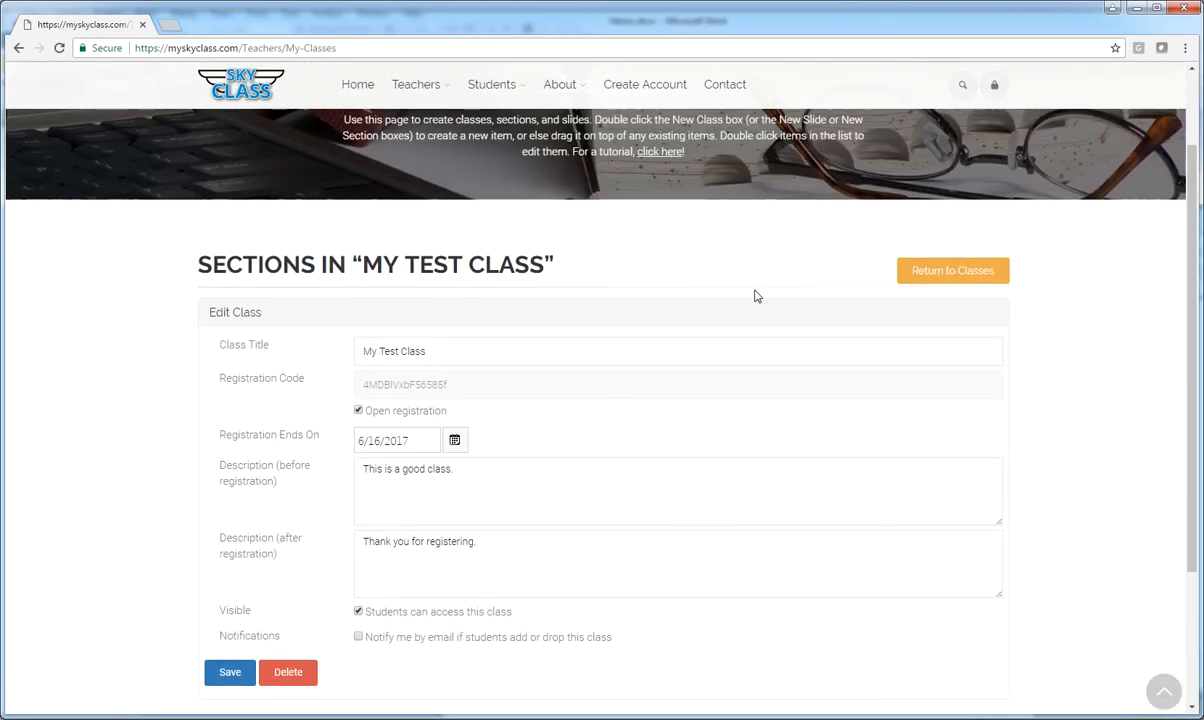
left_click_drag(455, 386, 366, 378)
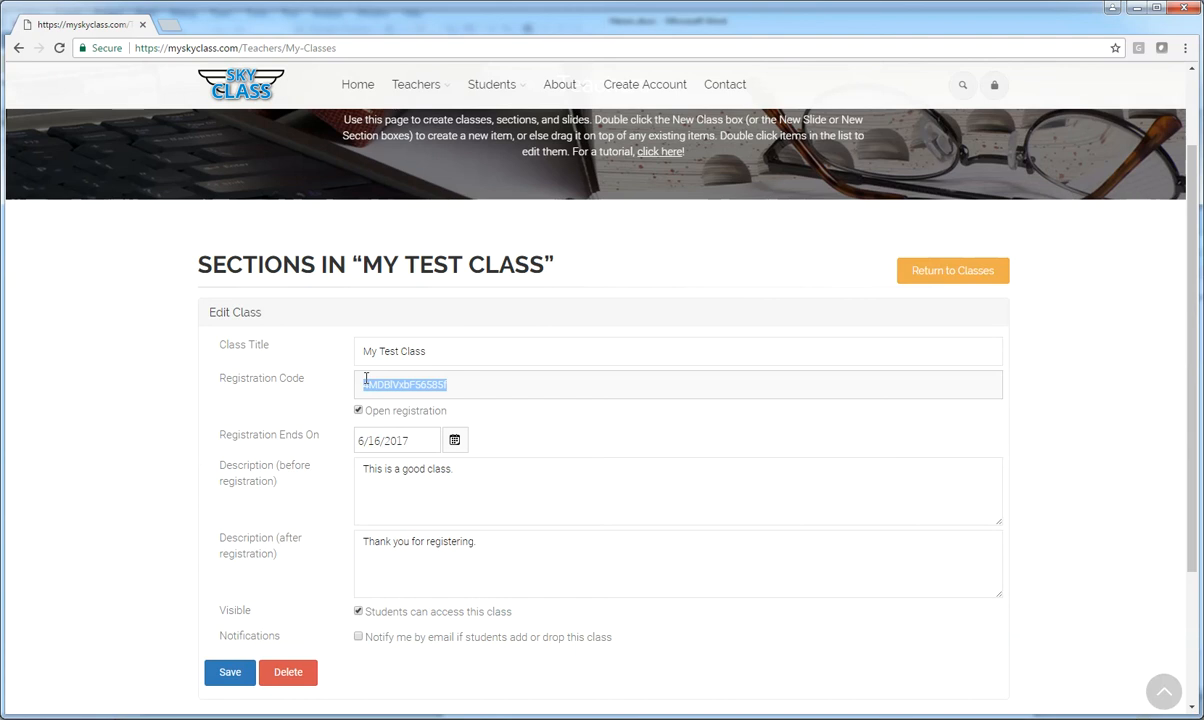
right_click(395, 385)
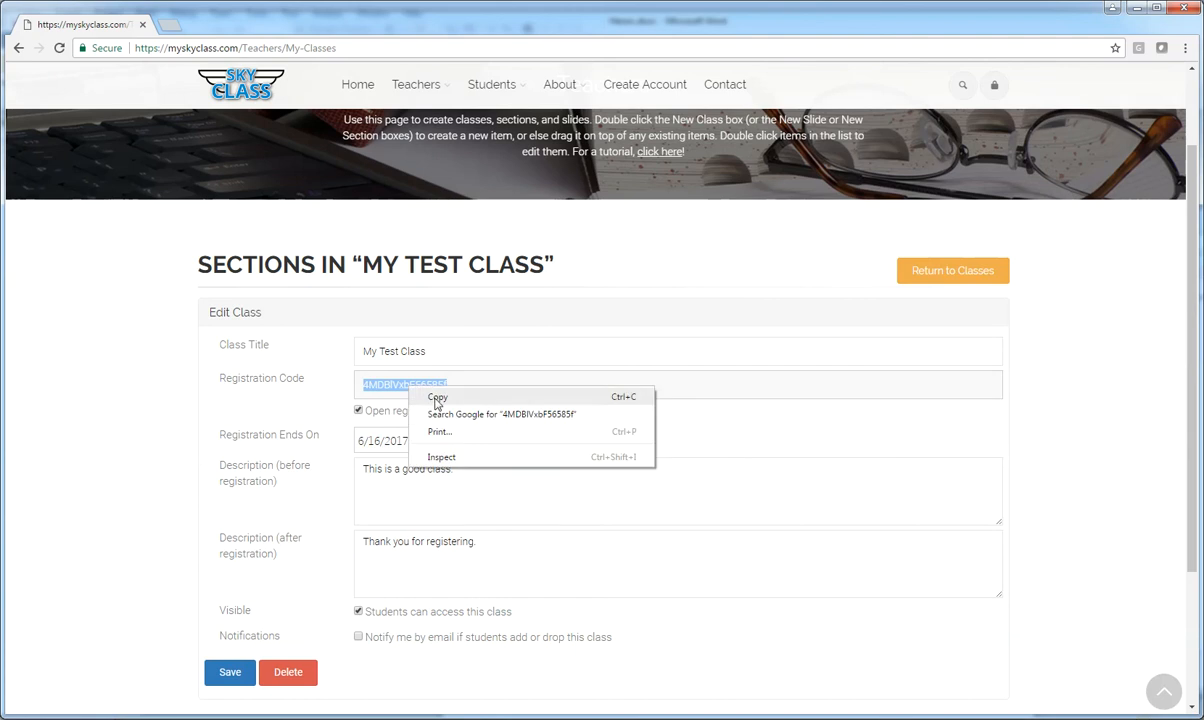
left_click(440, 398)
left_click(940, 271)
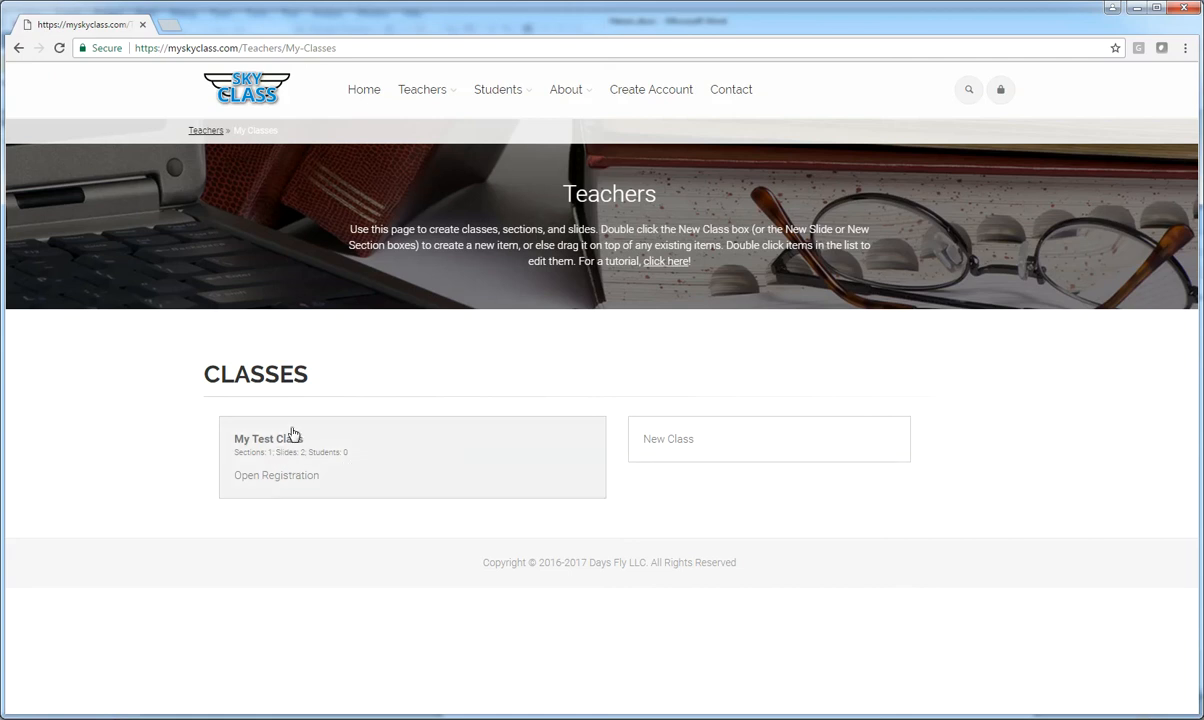
- Open the students' My Classes page, paste the registration code to add a class, and register for "My Test Class"
mouse_move(500, 100)
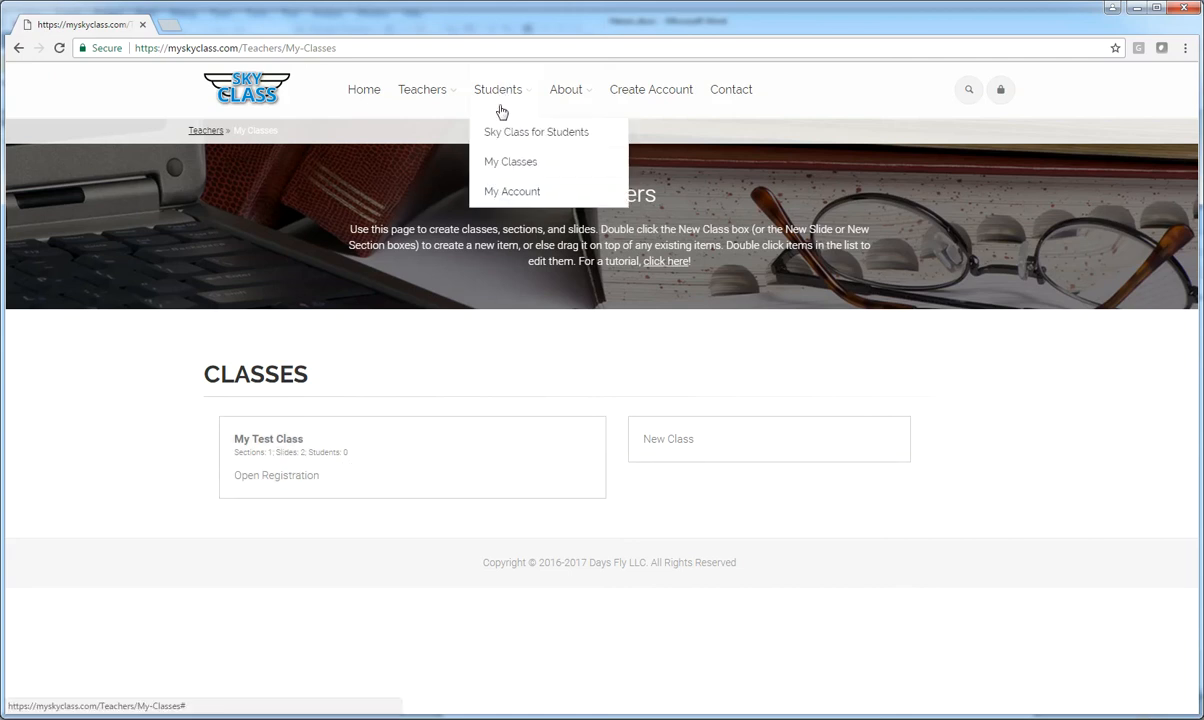
left_click(525, 167)
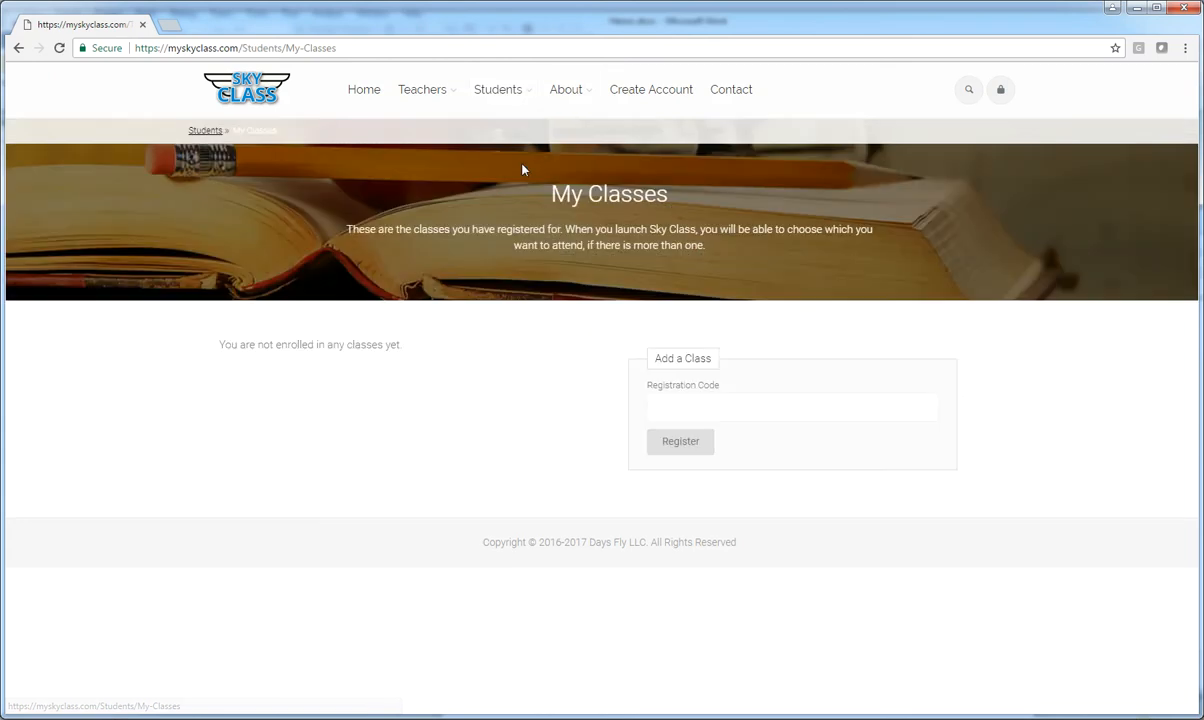
right_click(755, 405)
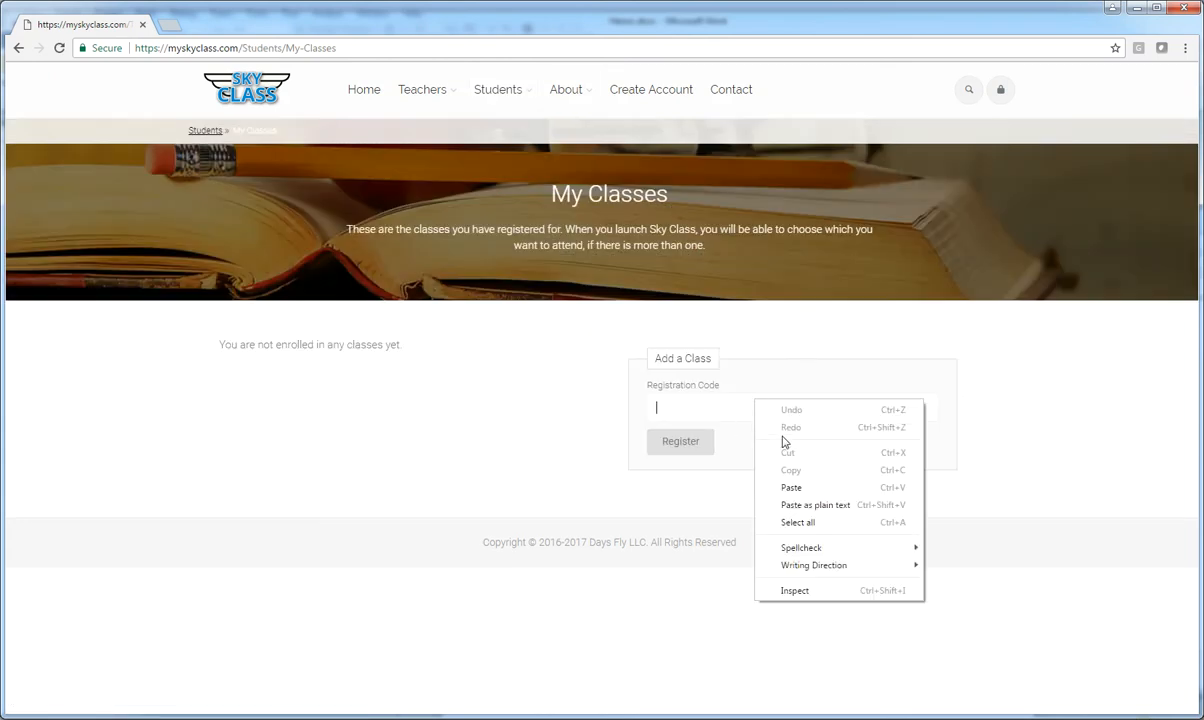
left_click(796, 488)
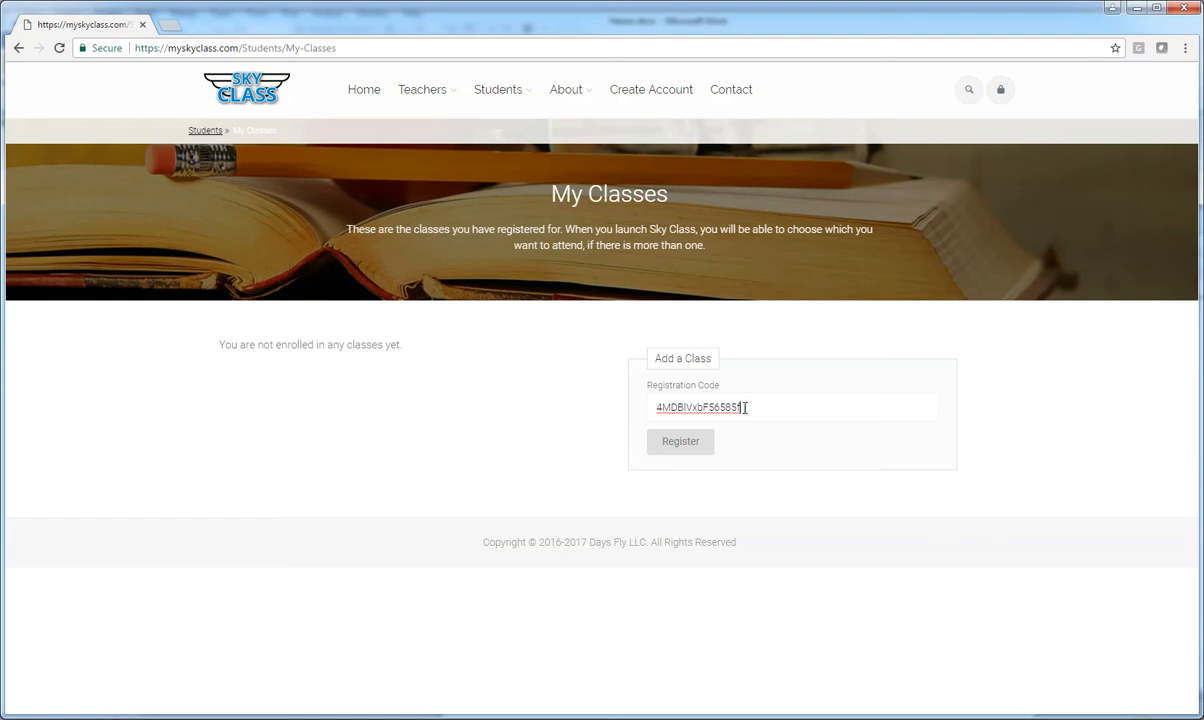
left_click(679, 446)
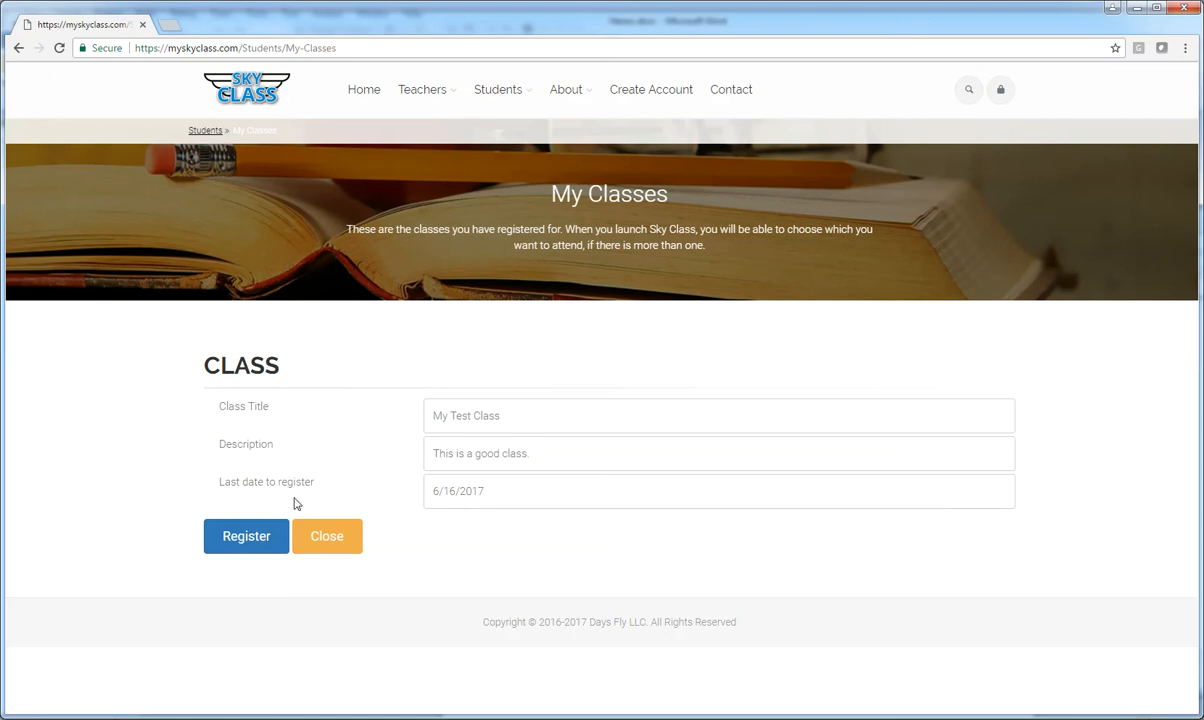
left_click(239, 547)
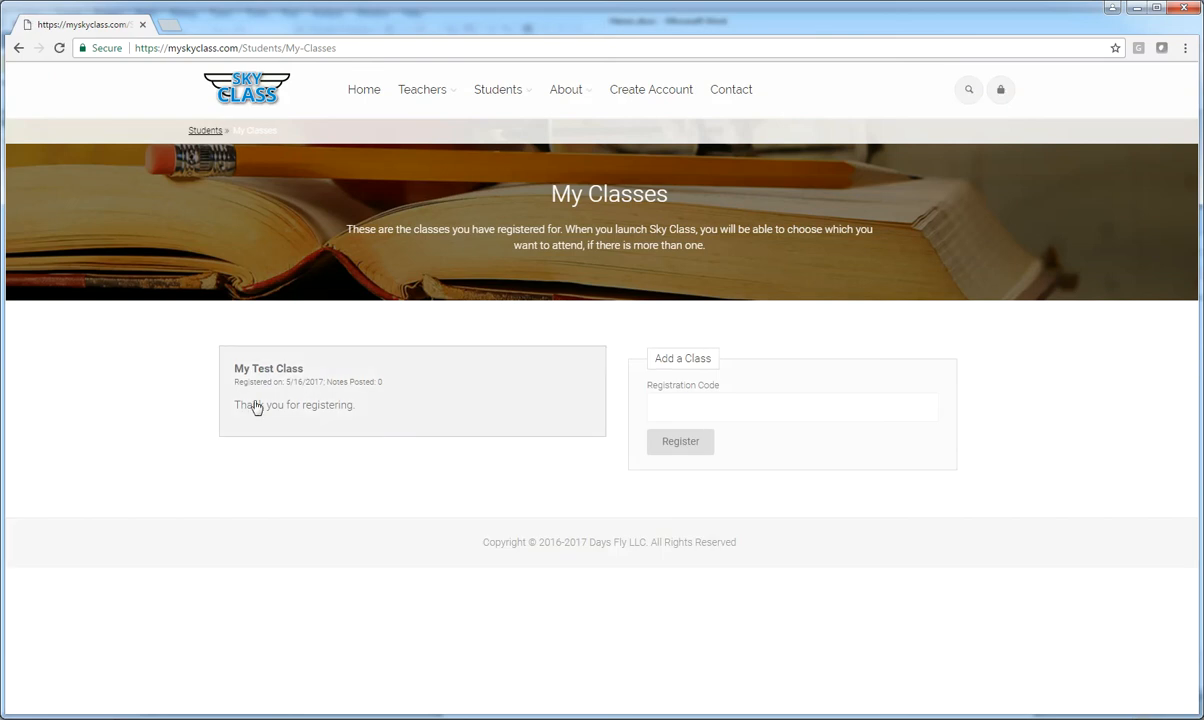